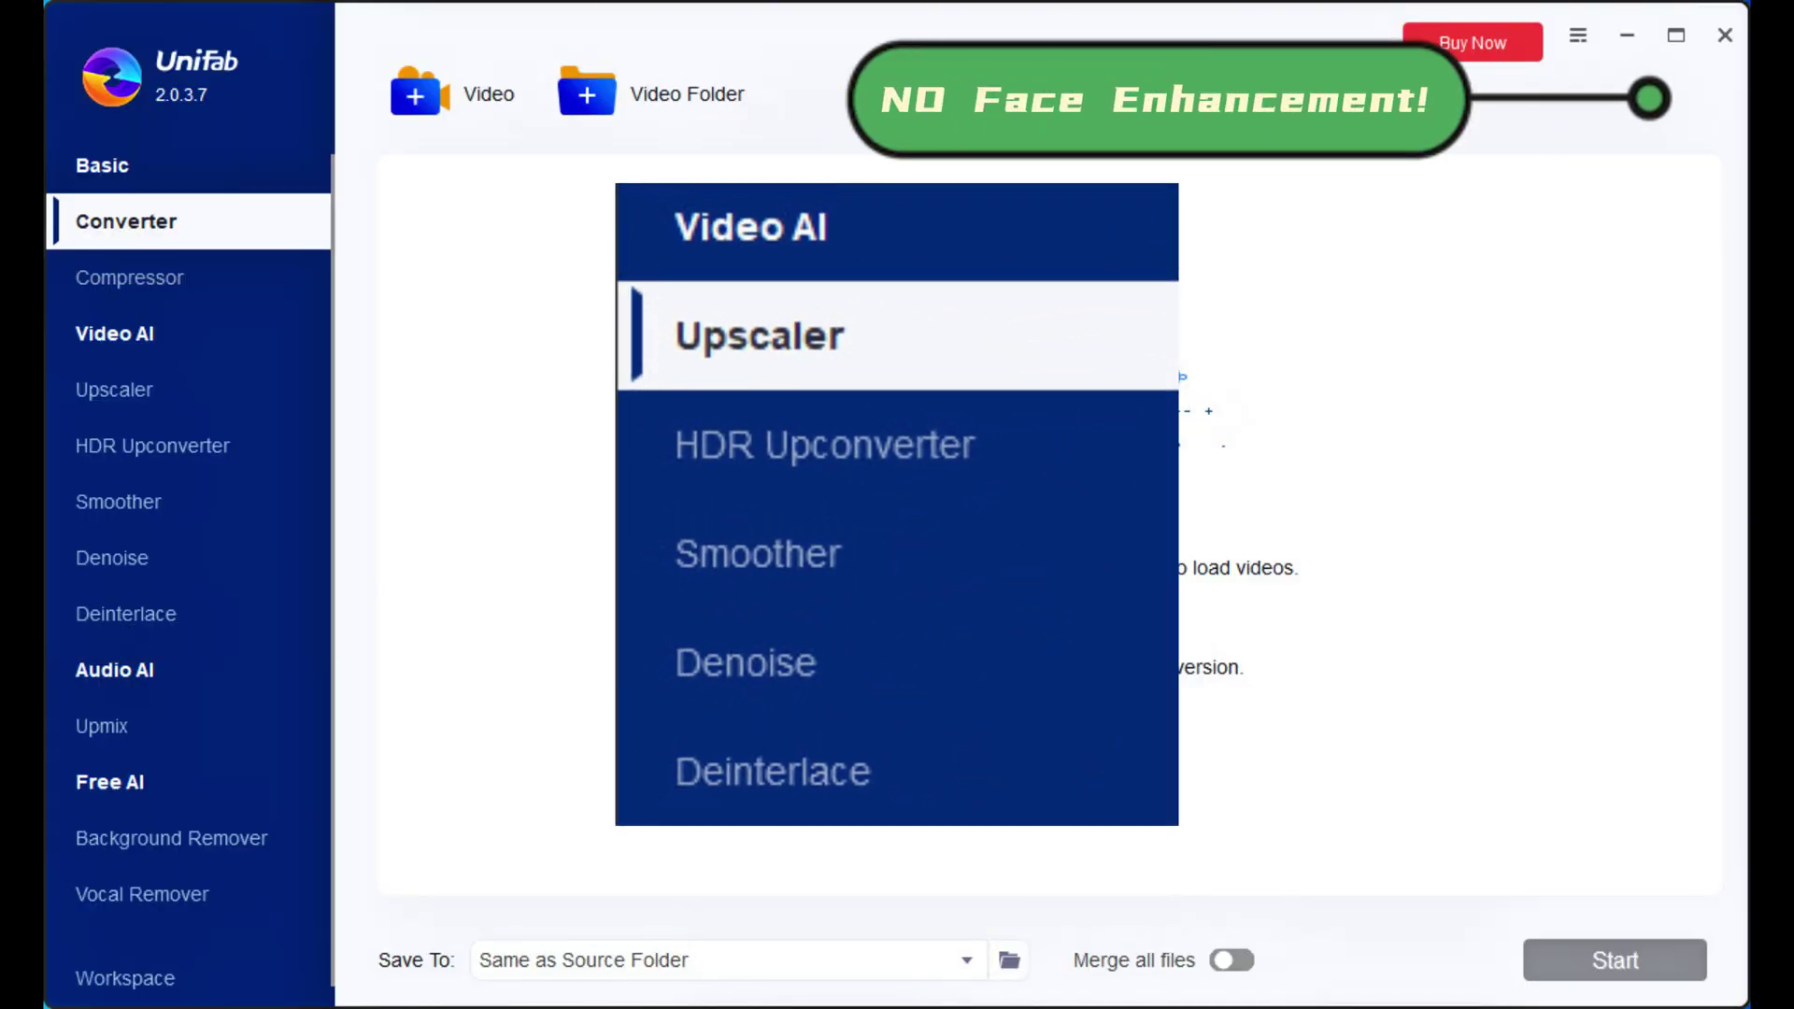
Load the 540p clip 1.mp4 (218.69 KB) into UniFab's Upscaler
left_click(94, 382)
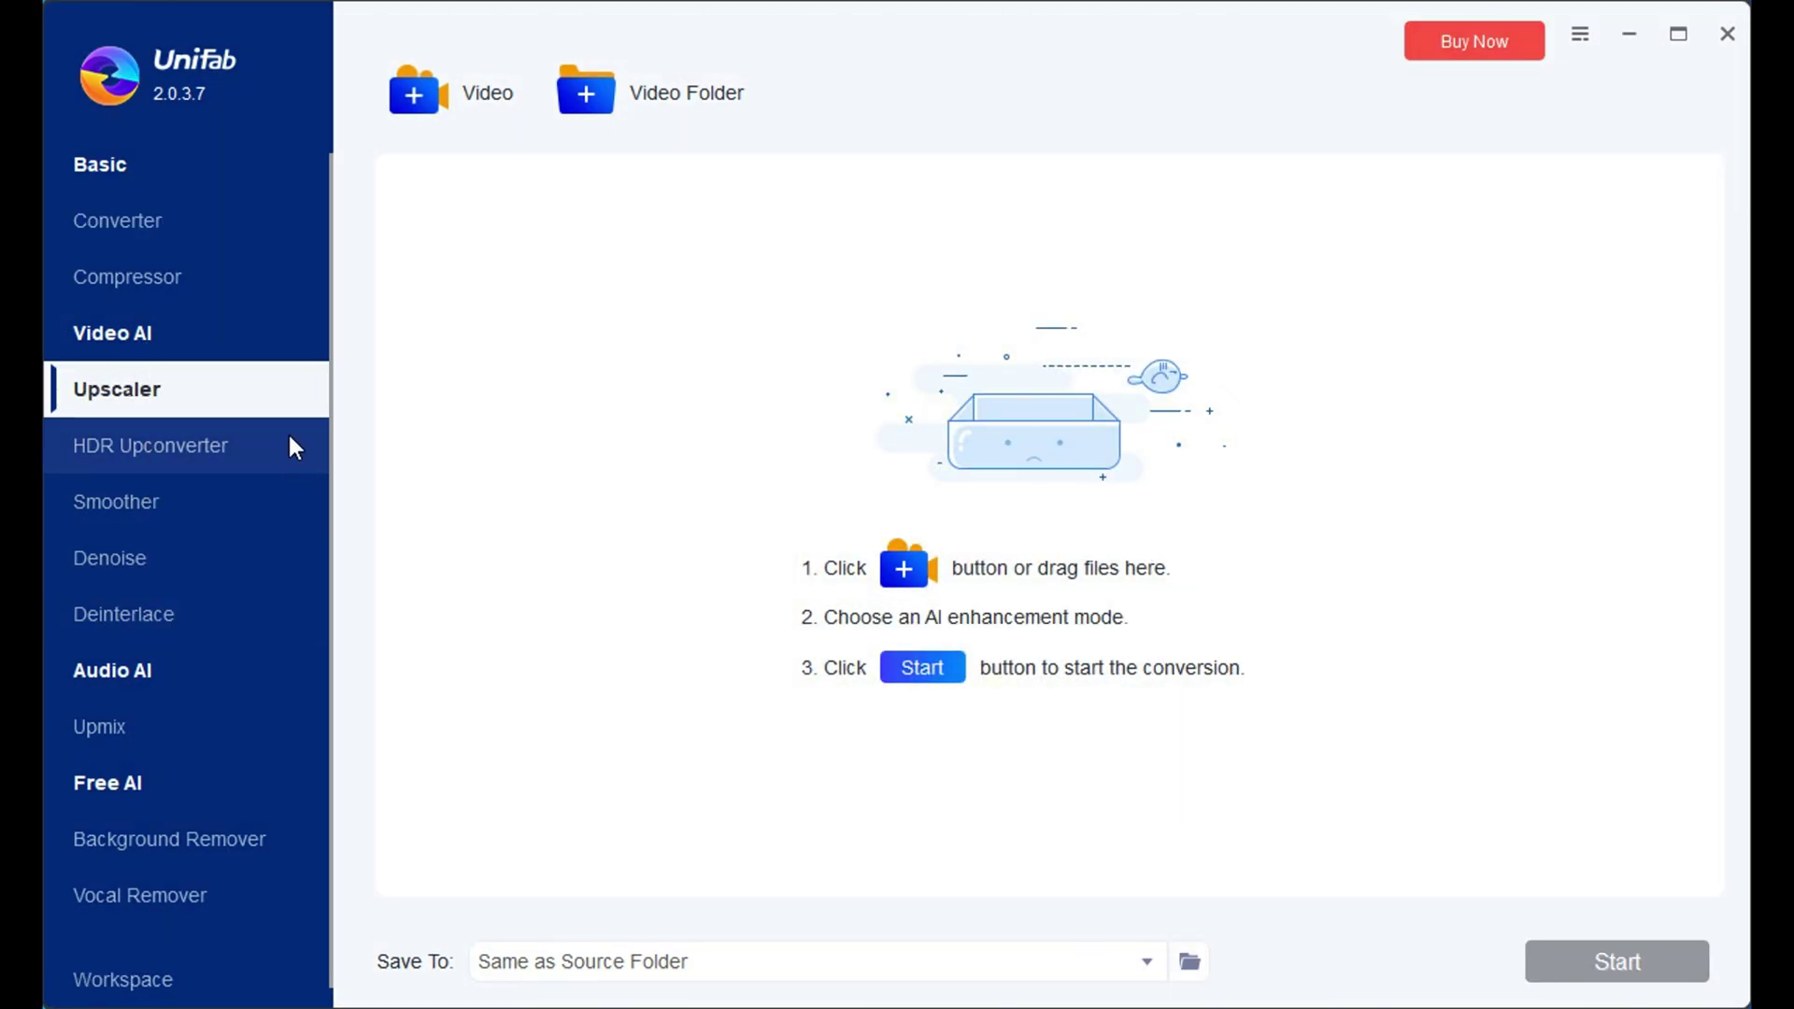
left_click(935, 525)
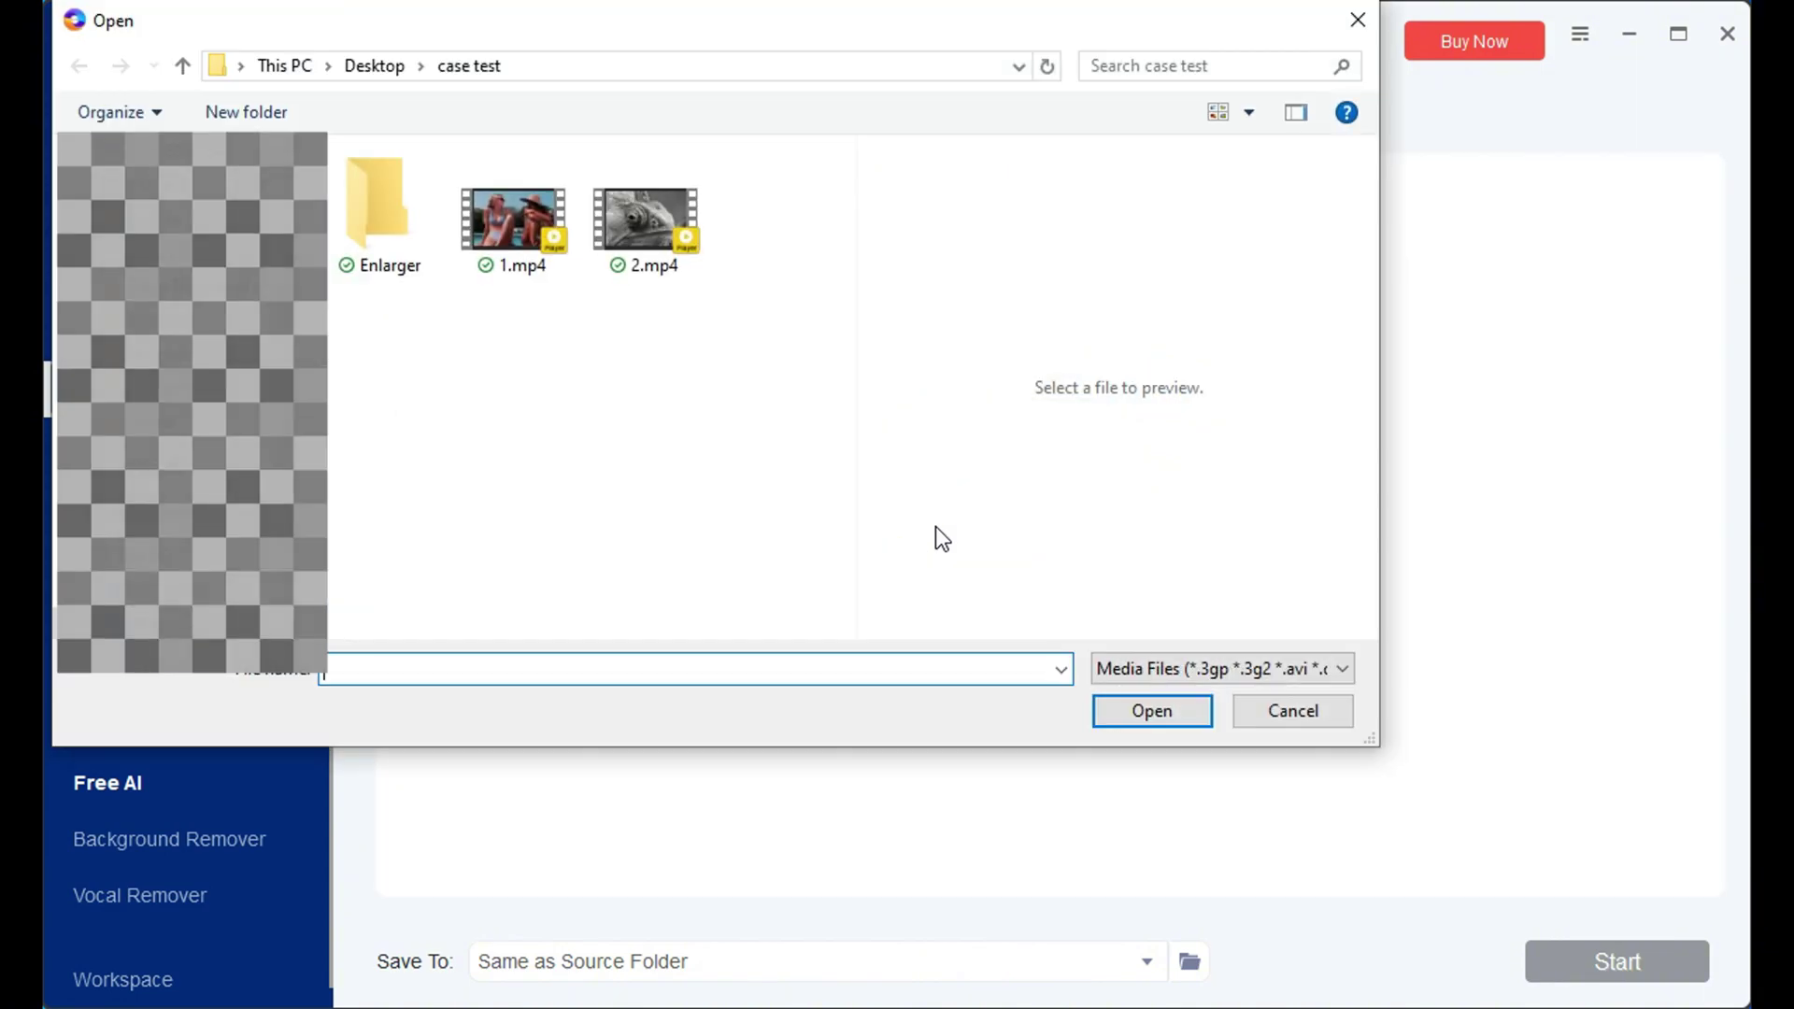
left_click(519, 225)
left_click(1148, 710)
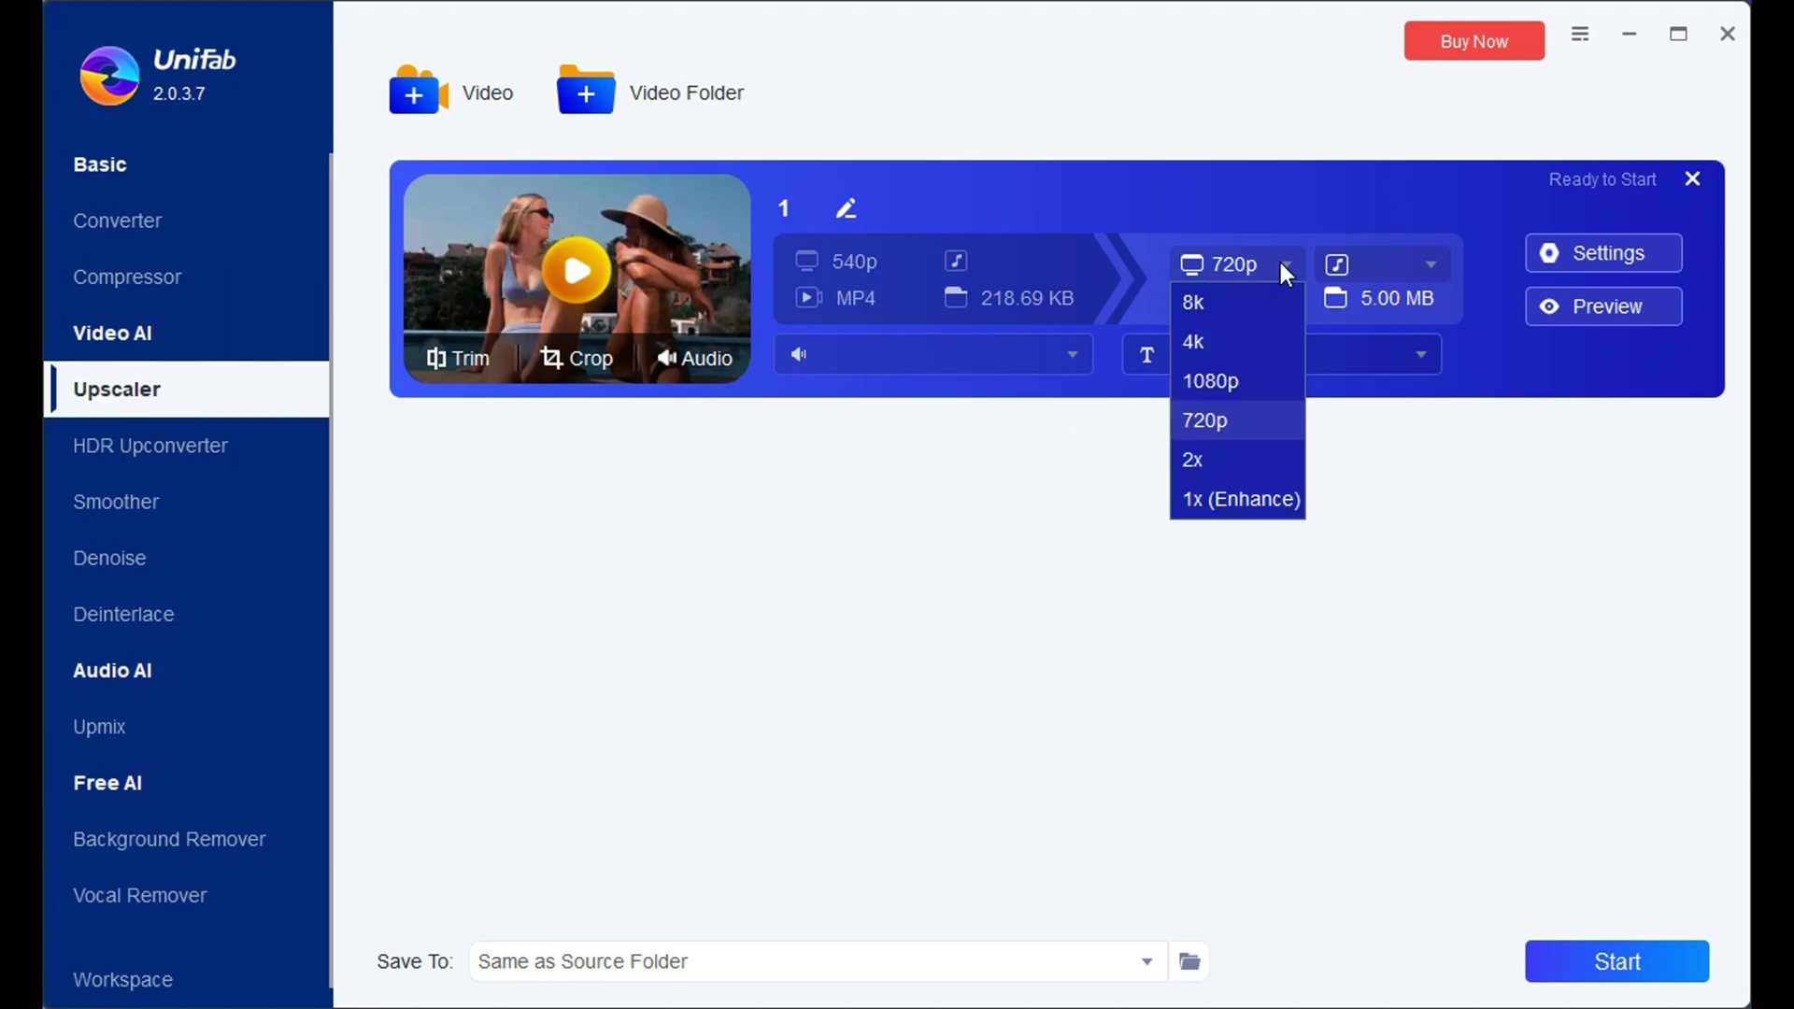
Set UniFab's output to 4K MP4 with High quality and start the conversion past the trial notice
left_click(1247, 341)
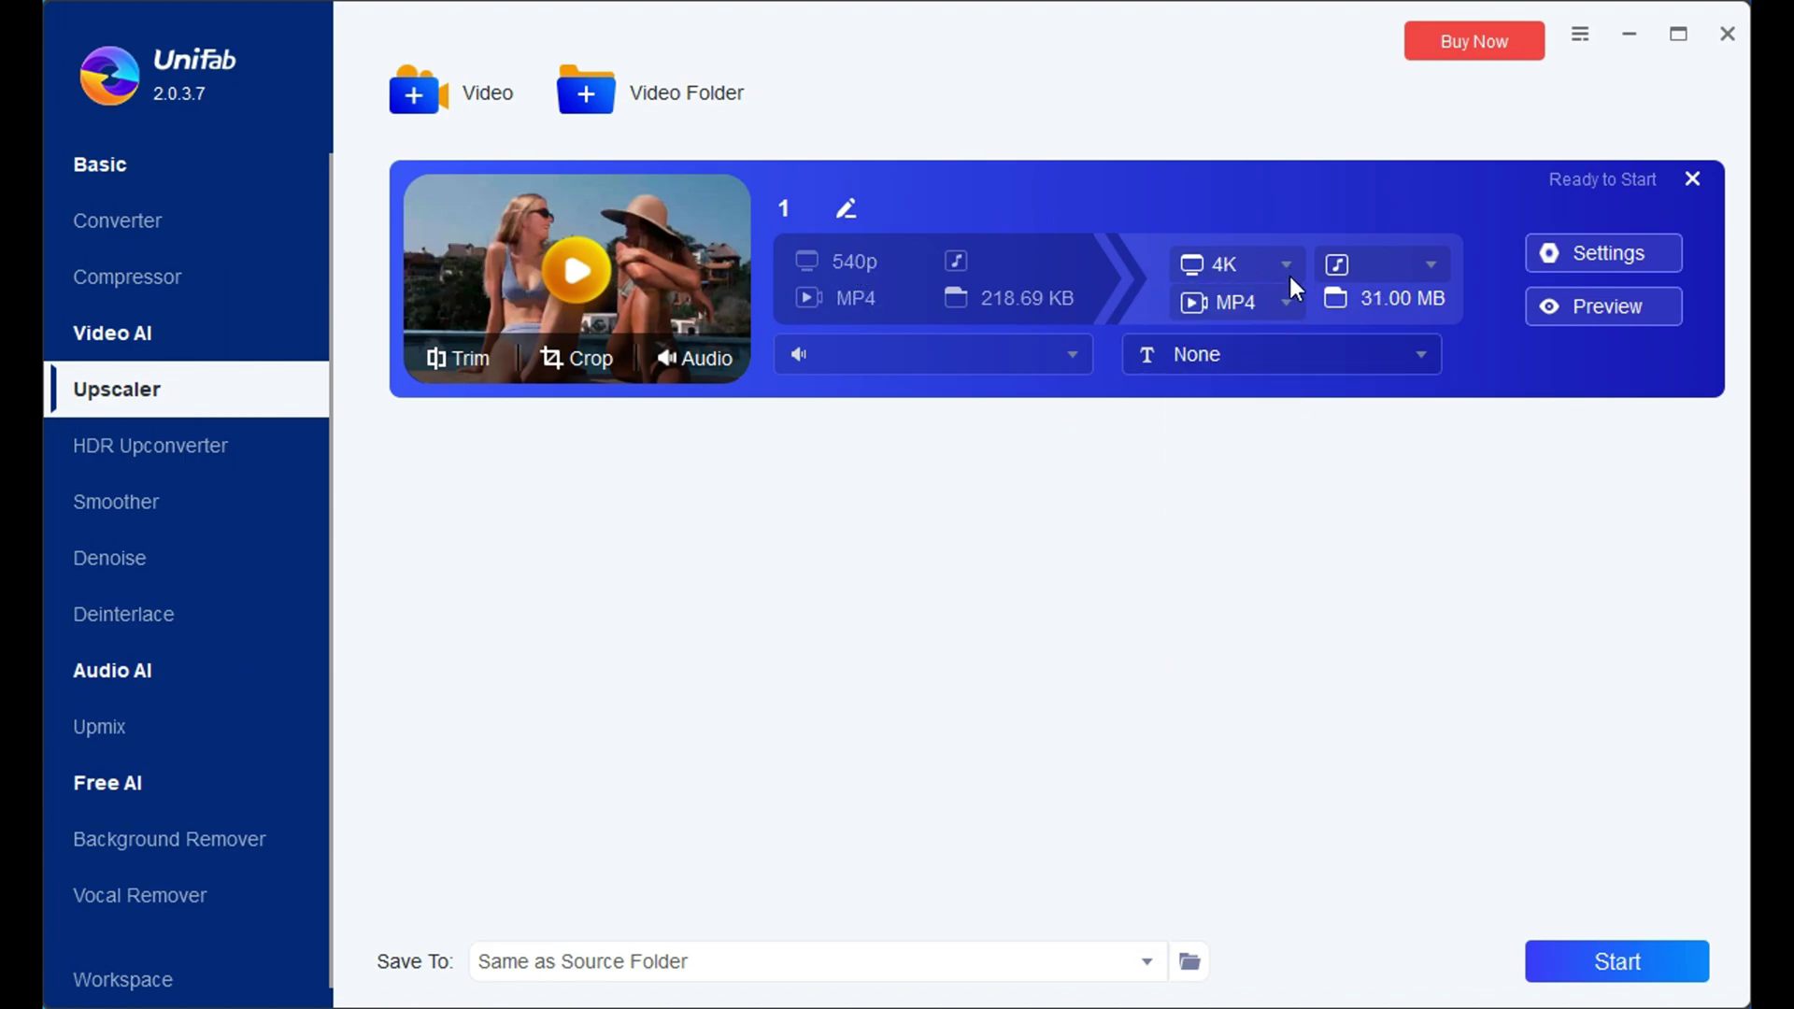
left_click(1287, 304)
left_click(1581, 255)
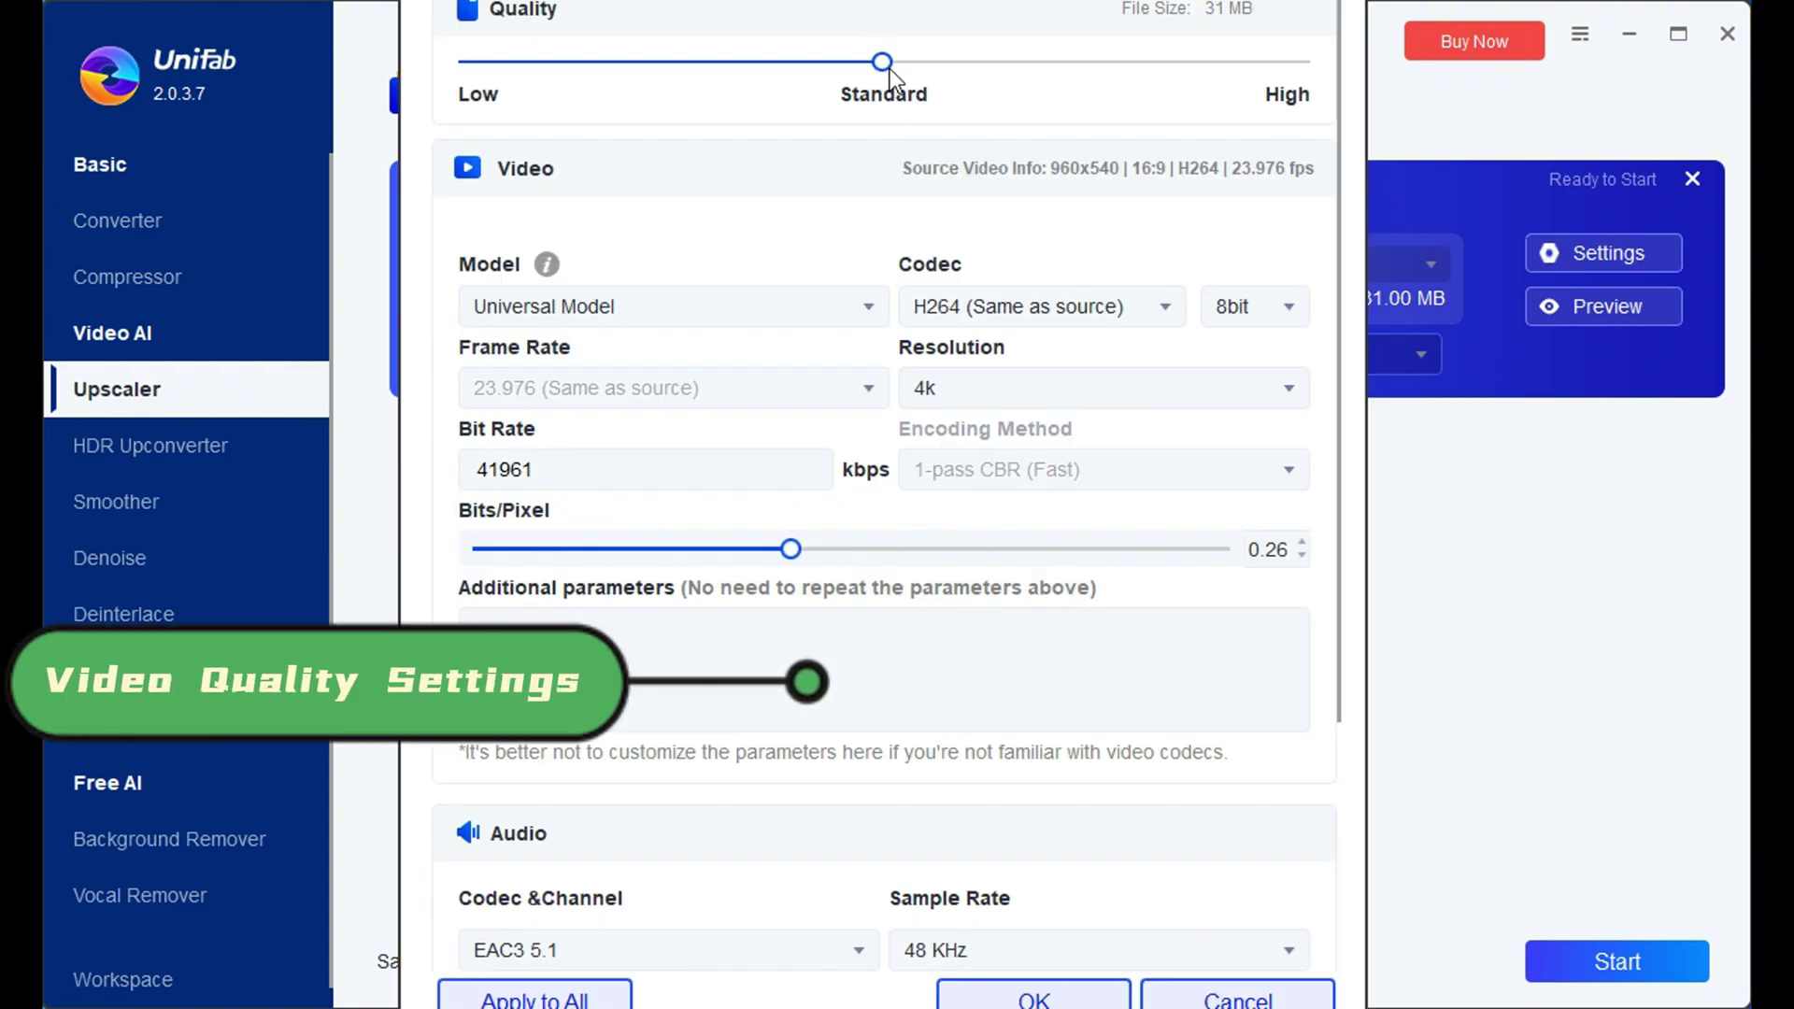
left_click_drag(882, 62, 1308, 61)
scroll(1215, 468, "down", 3)
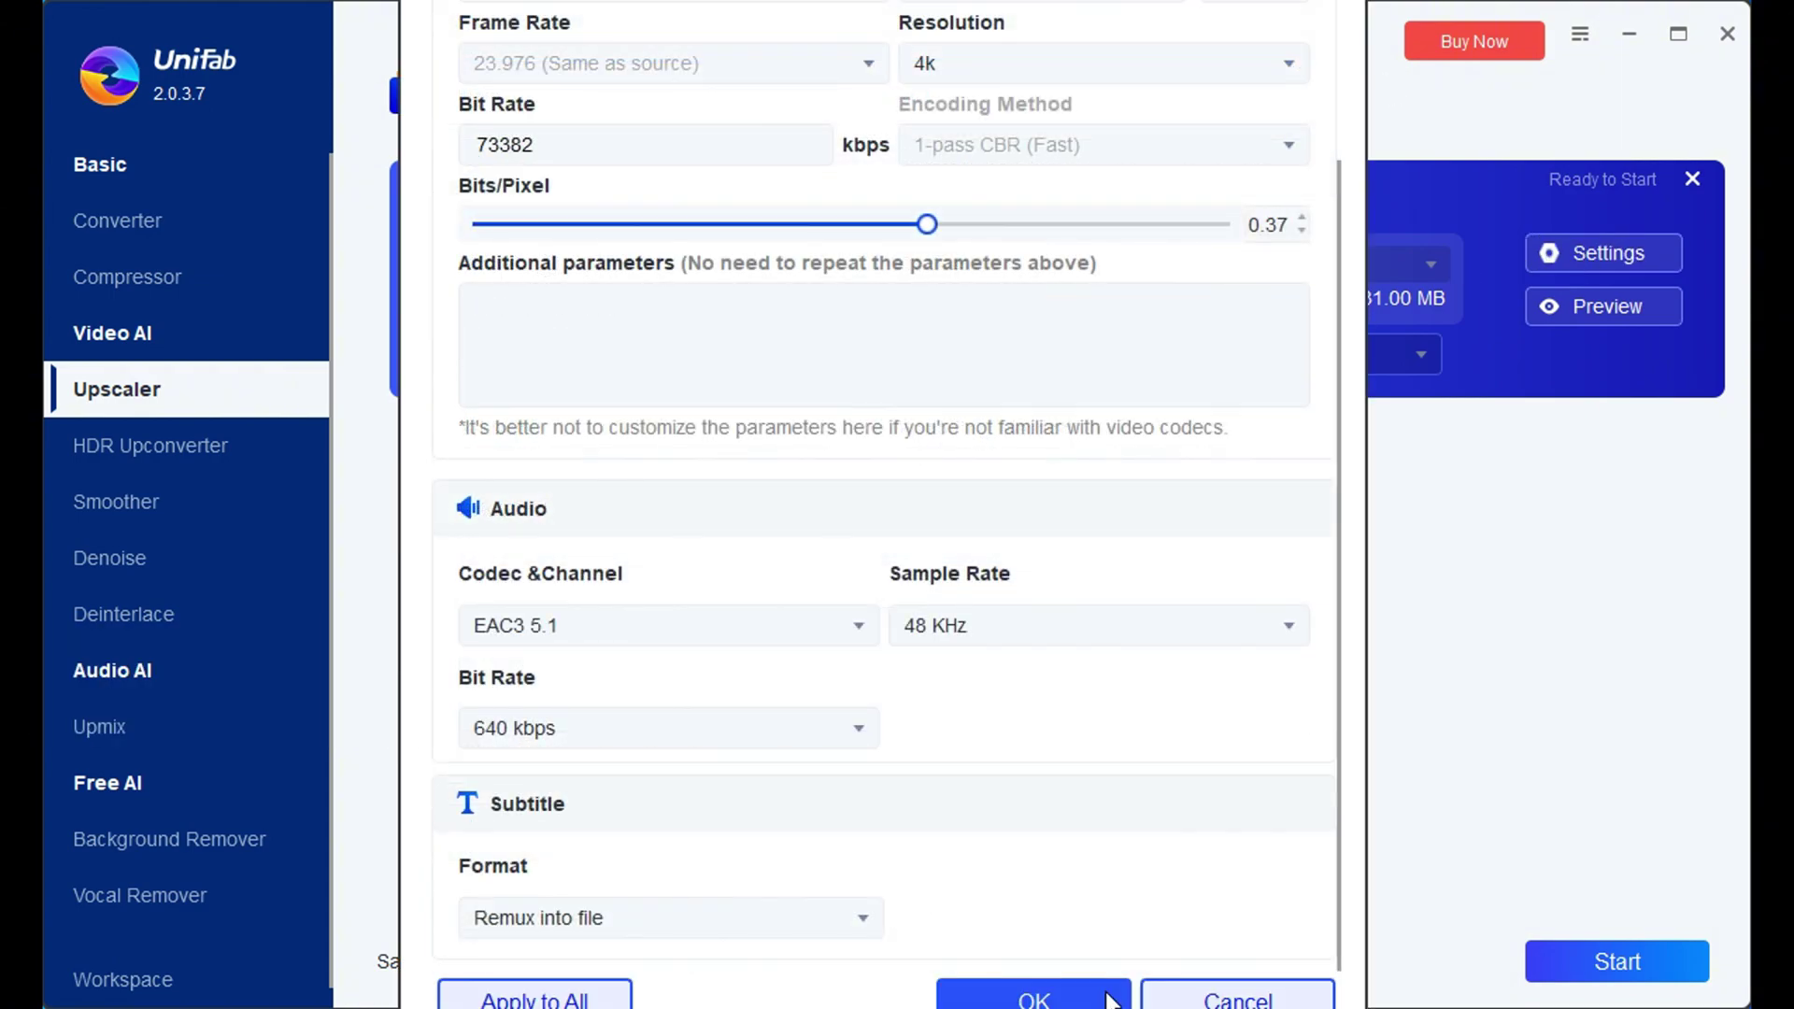
left_click(1035, 998)
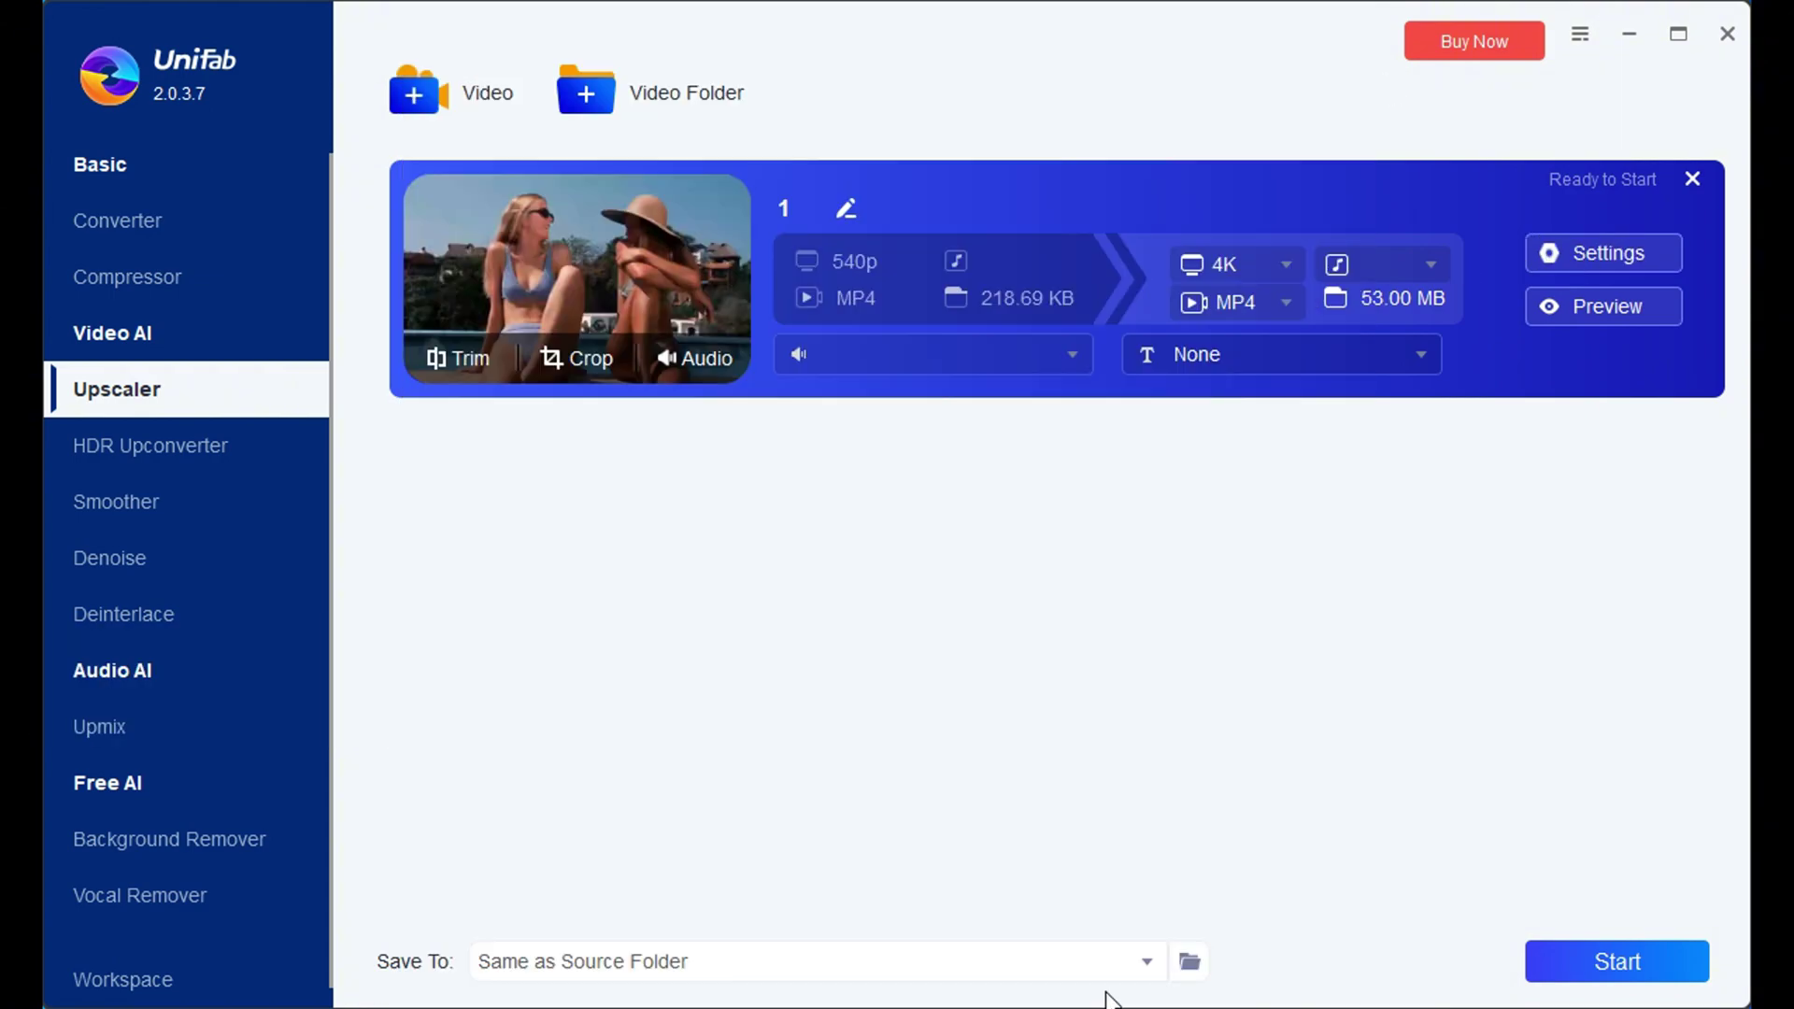
left_click(1568, 948)
left_click(1056, 783)
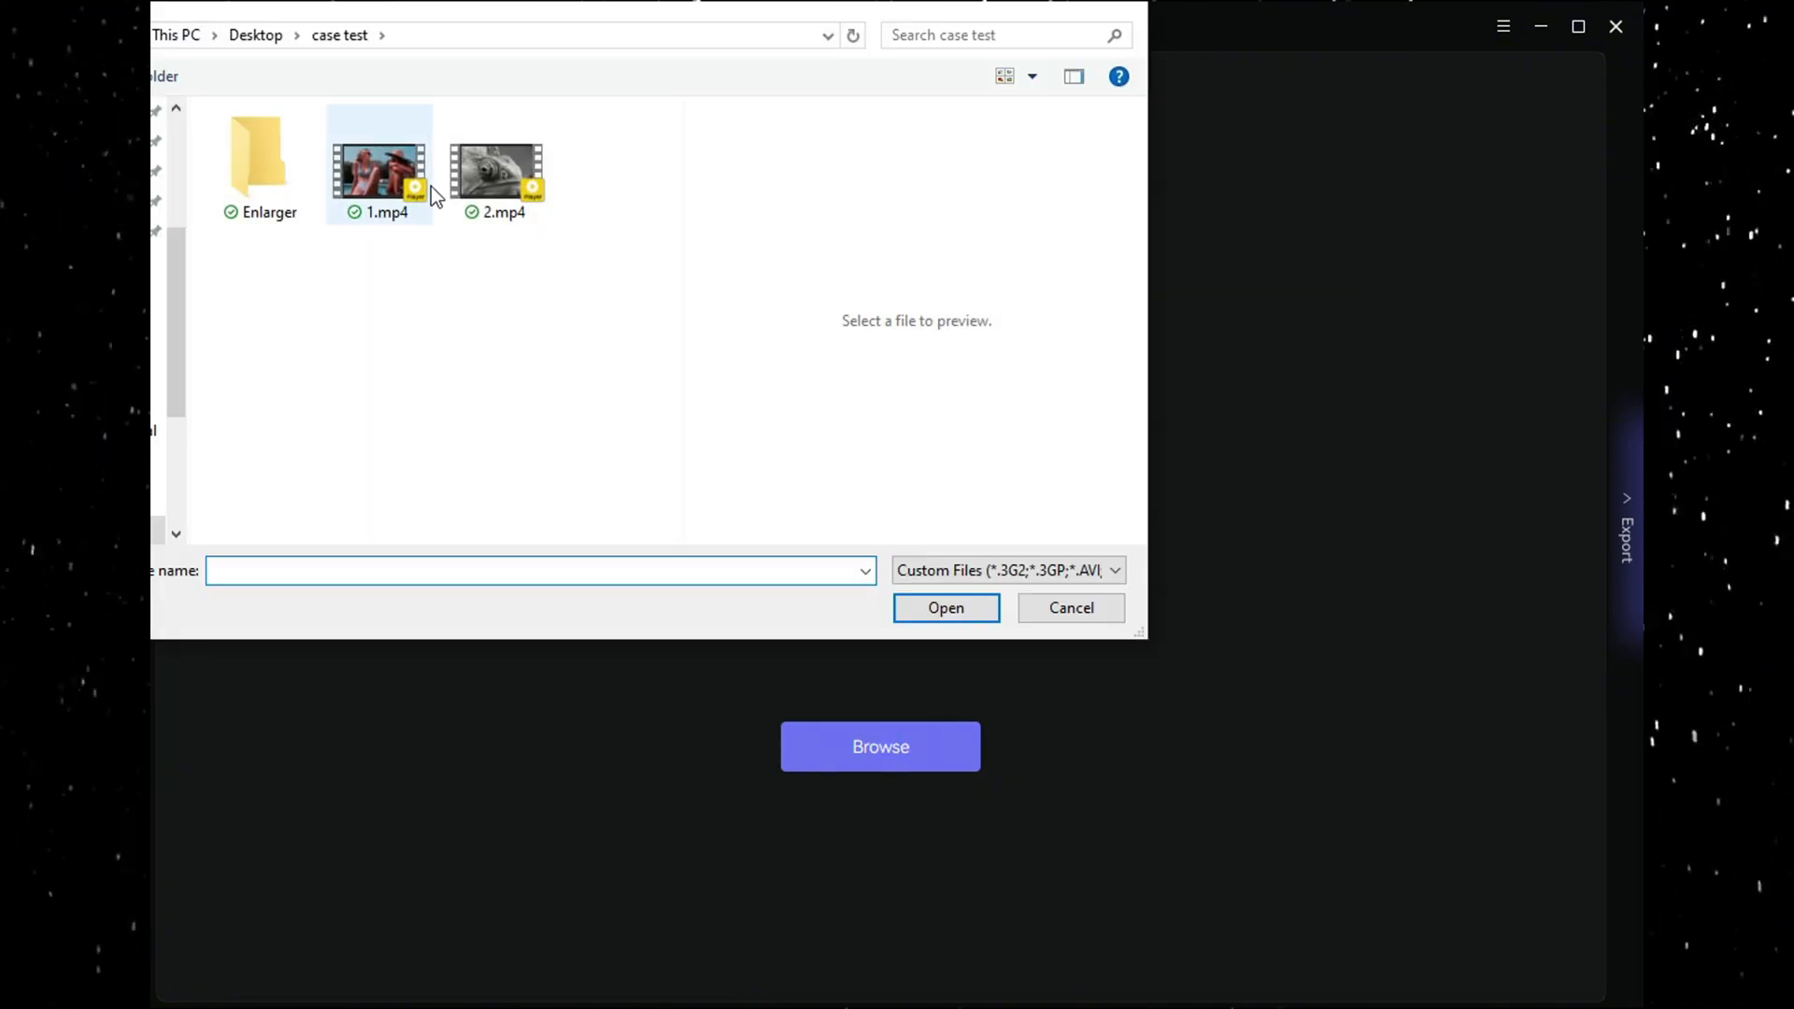
Open 1.mp4 (960x540 @ 23.976 fps) in AVCLabs Video Enhancer AI
left_click(414, 184)
left_click(943, 608)
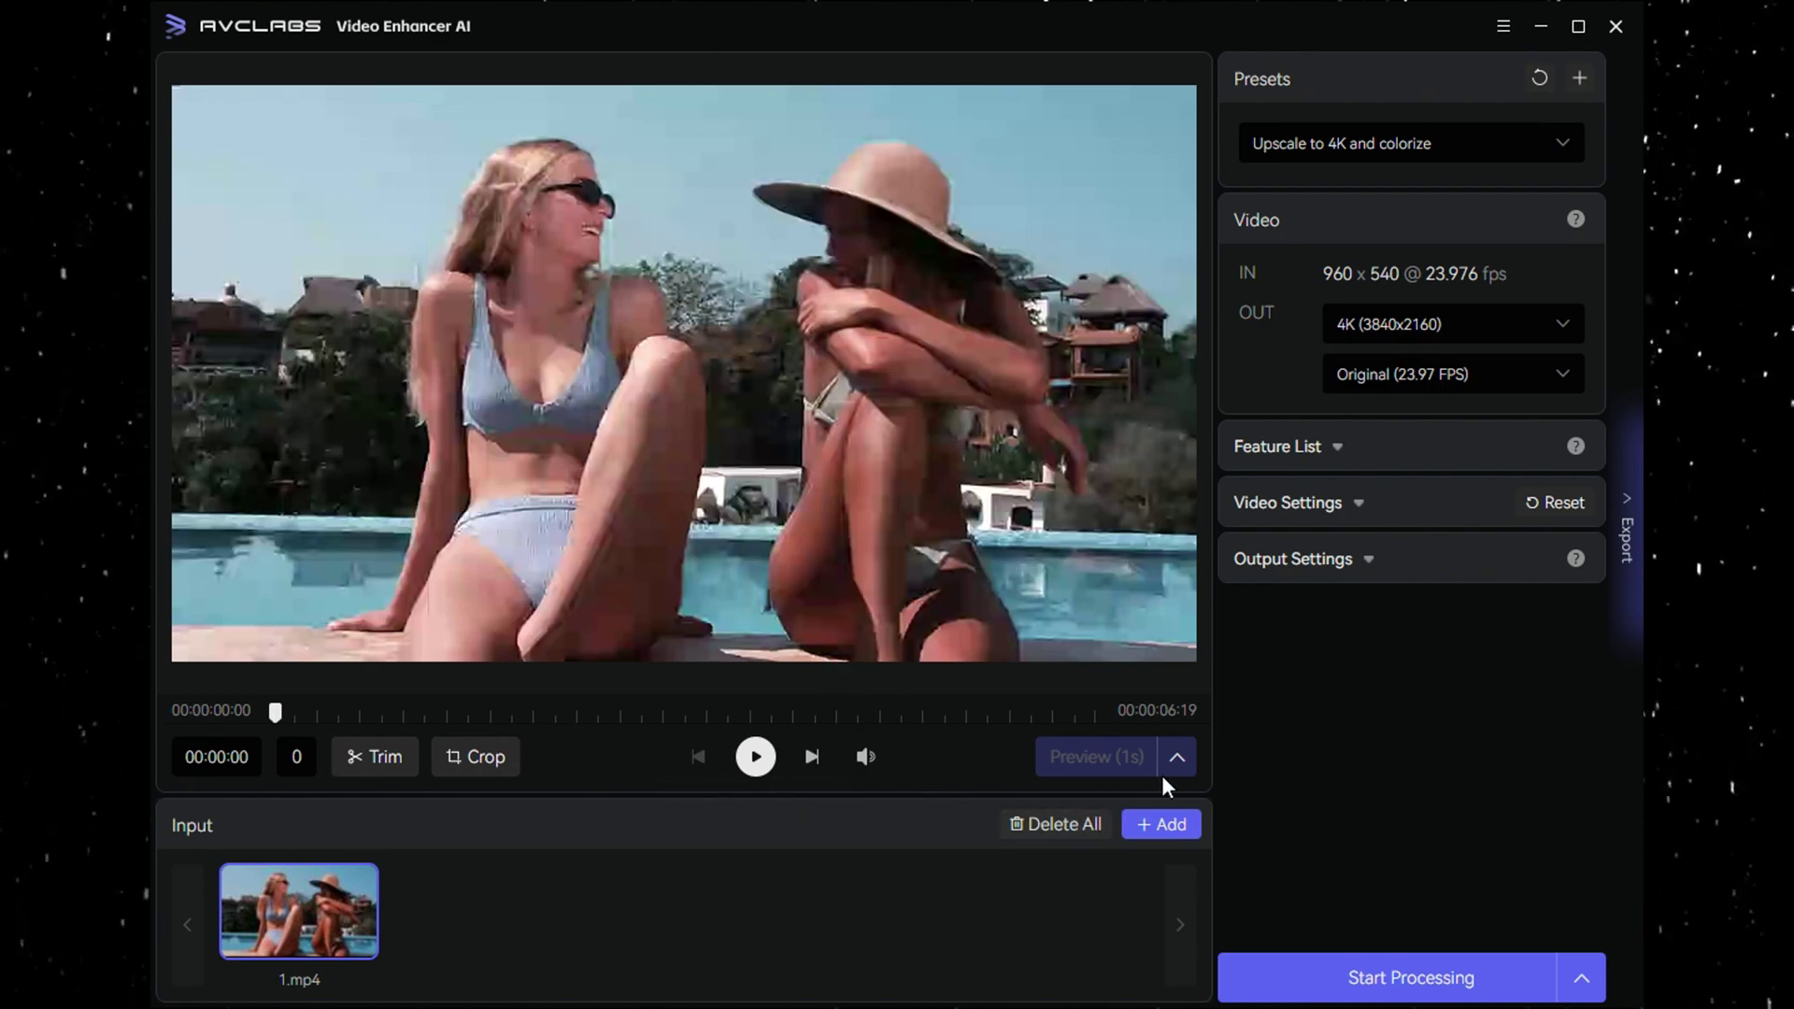
Keep the 'Upscale to 4K and colorize' preset, 4K output and Original frame rate
left_click(1525, 150)
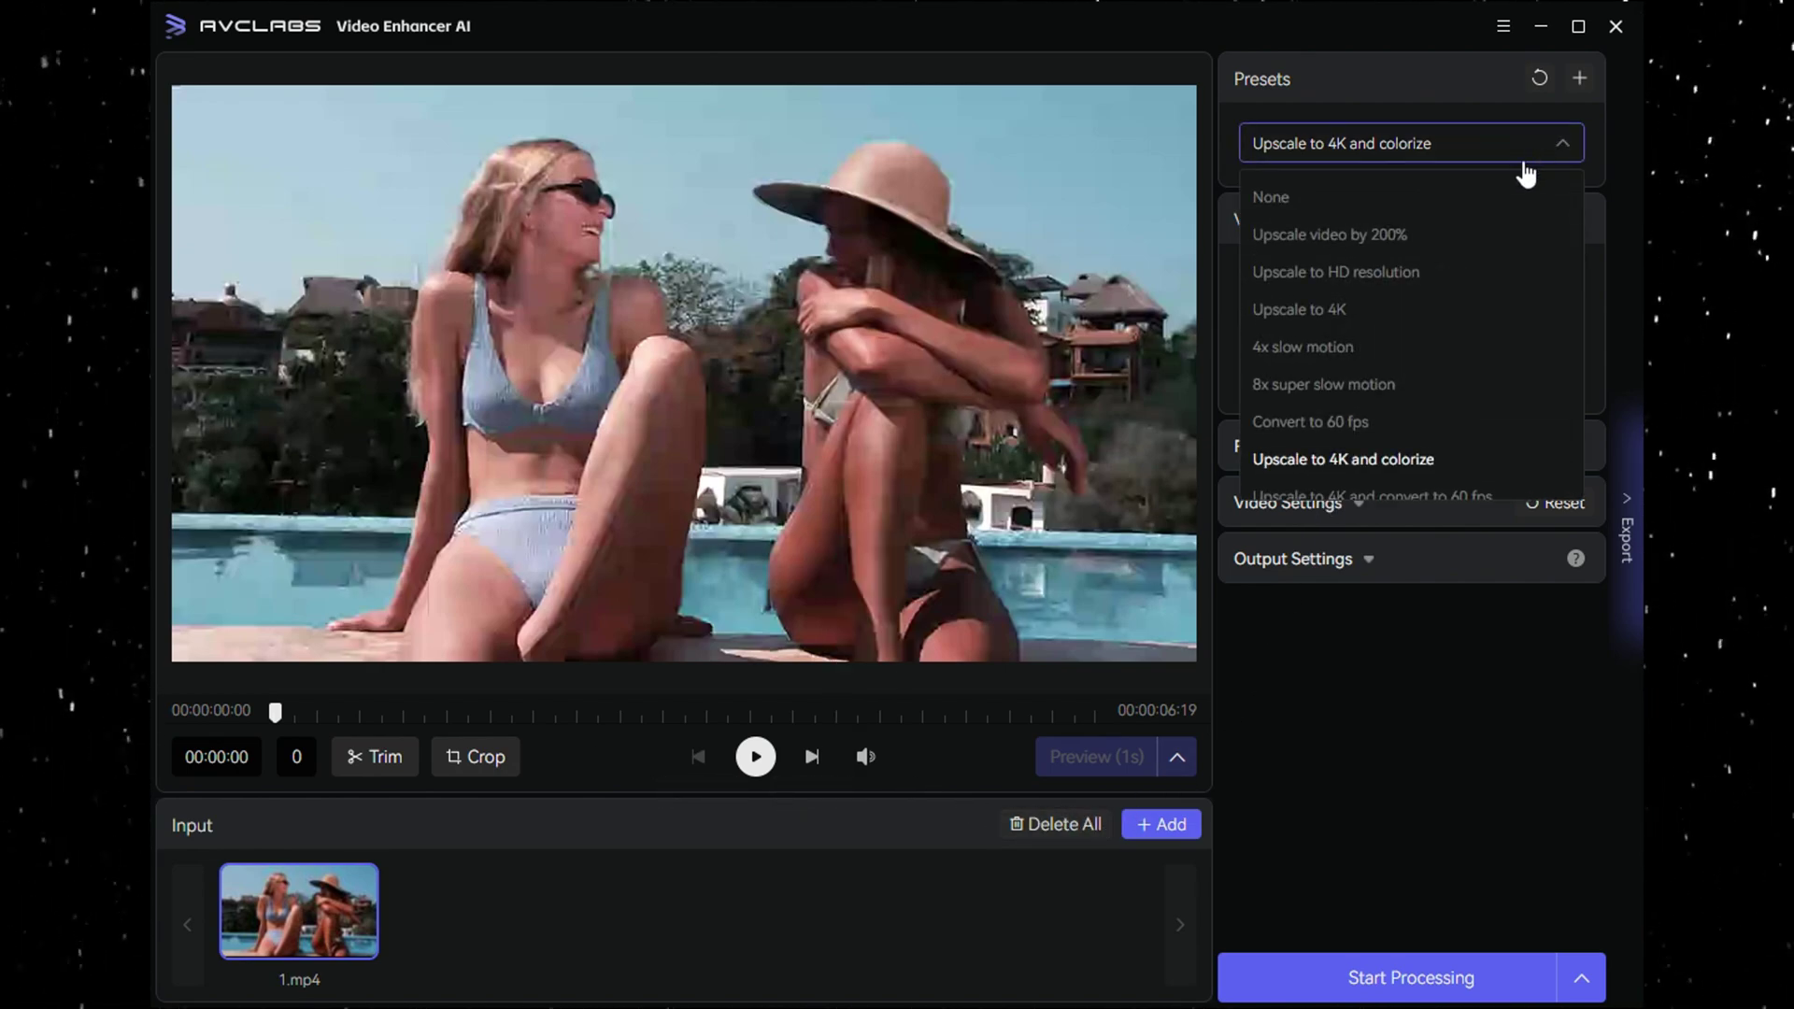
scroll(1488, 233, "down", 1)
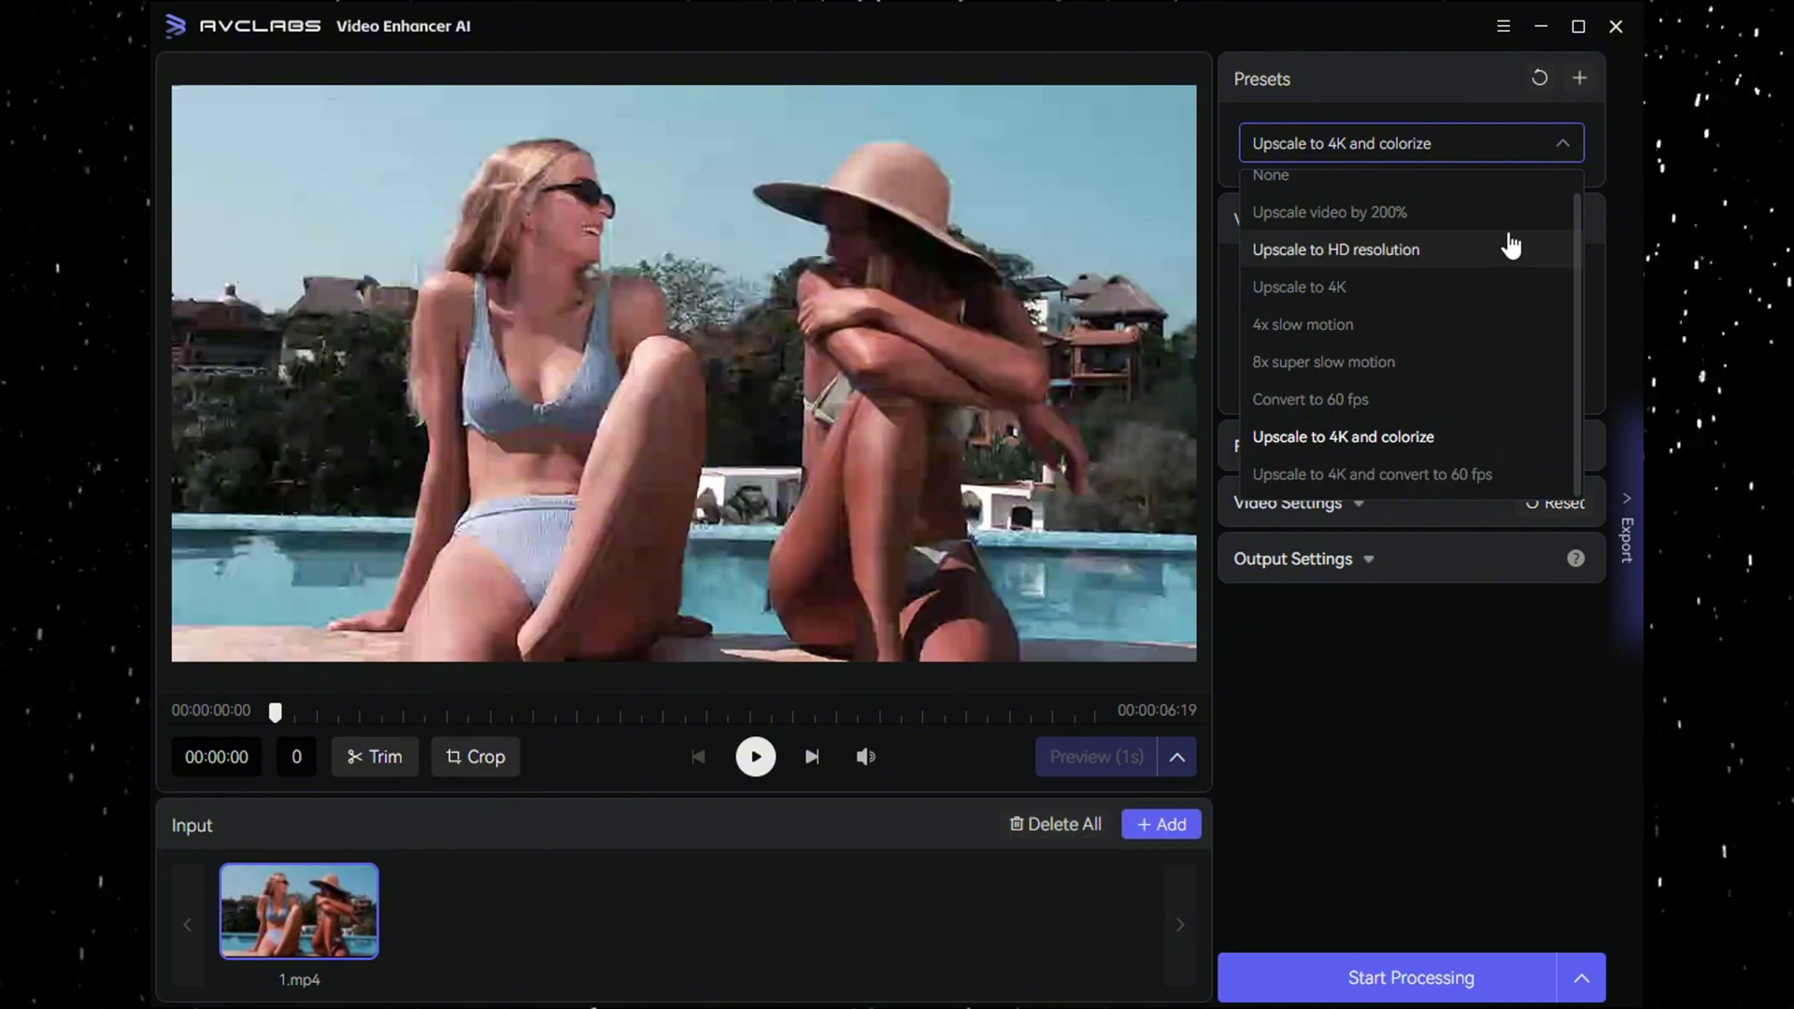
left_click(1511, 146)
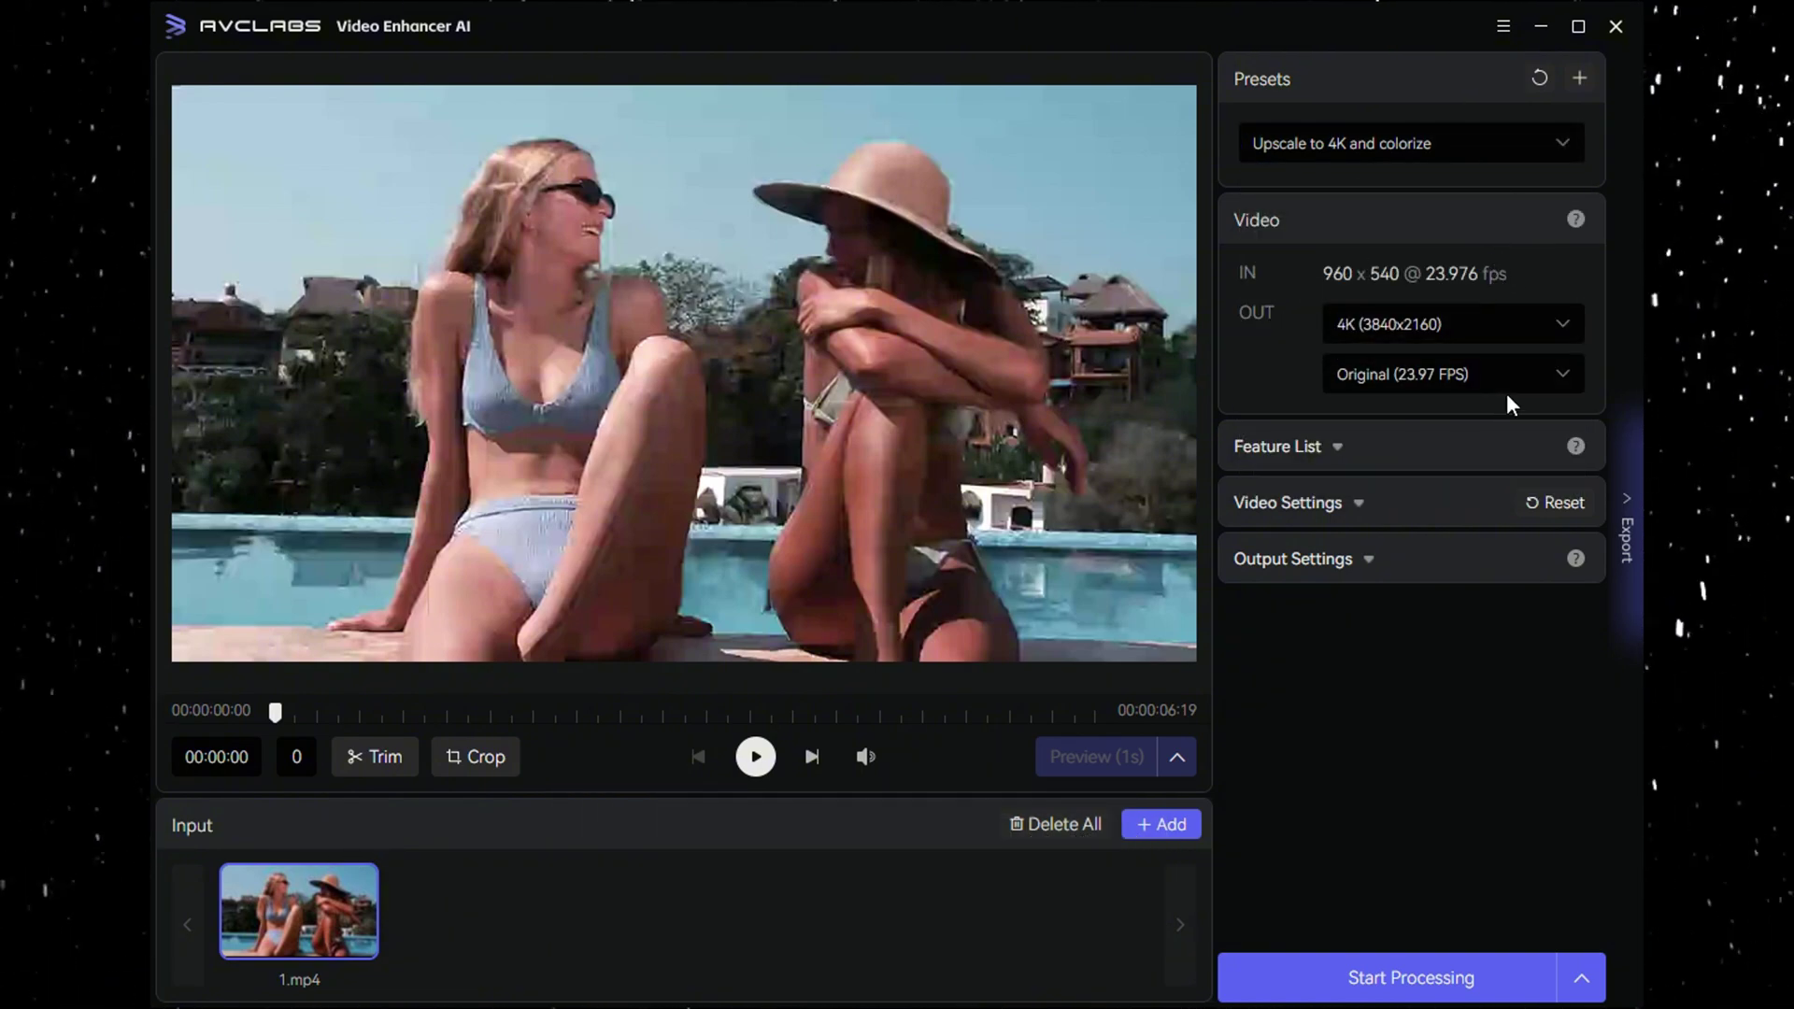
left_click(1568, 342)
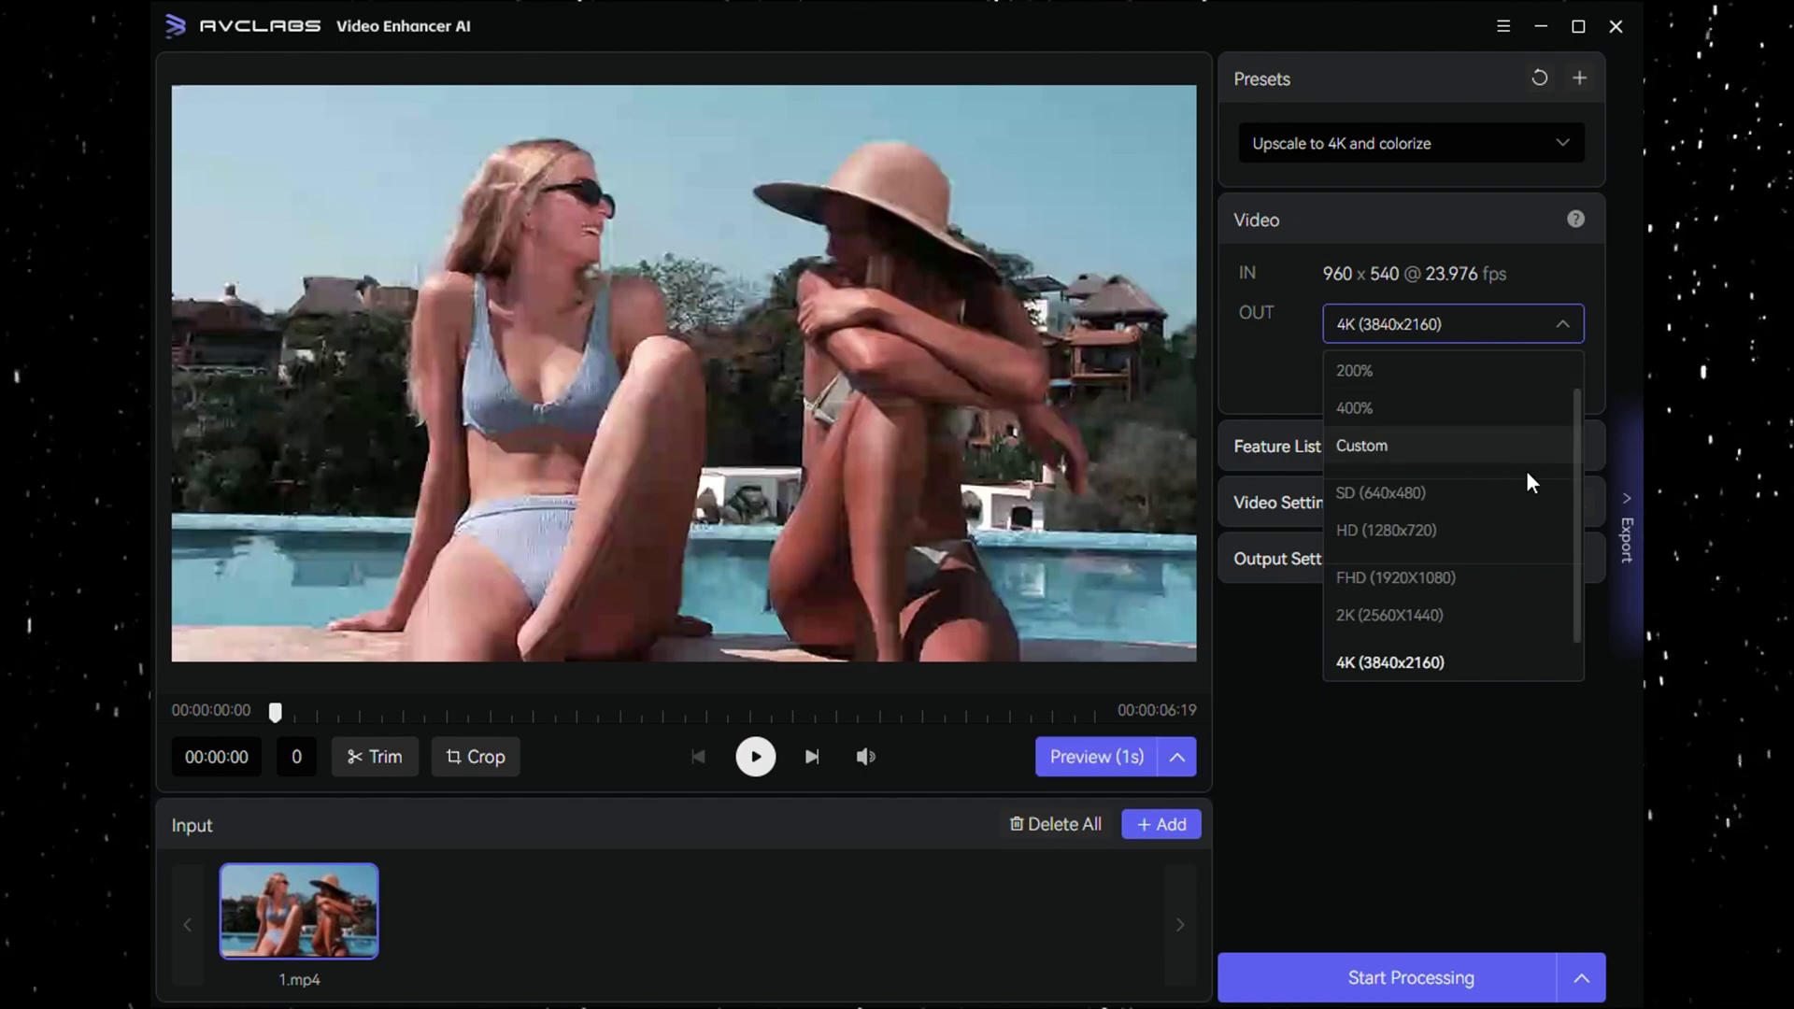
scroll(1530, 561, "down", 1)
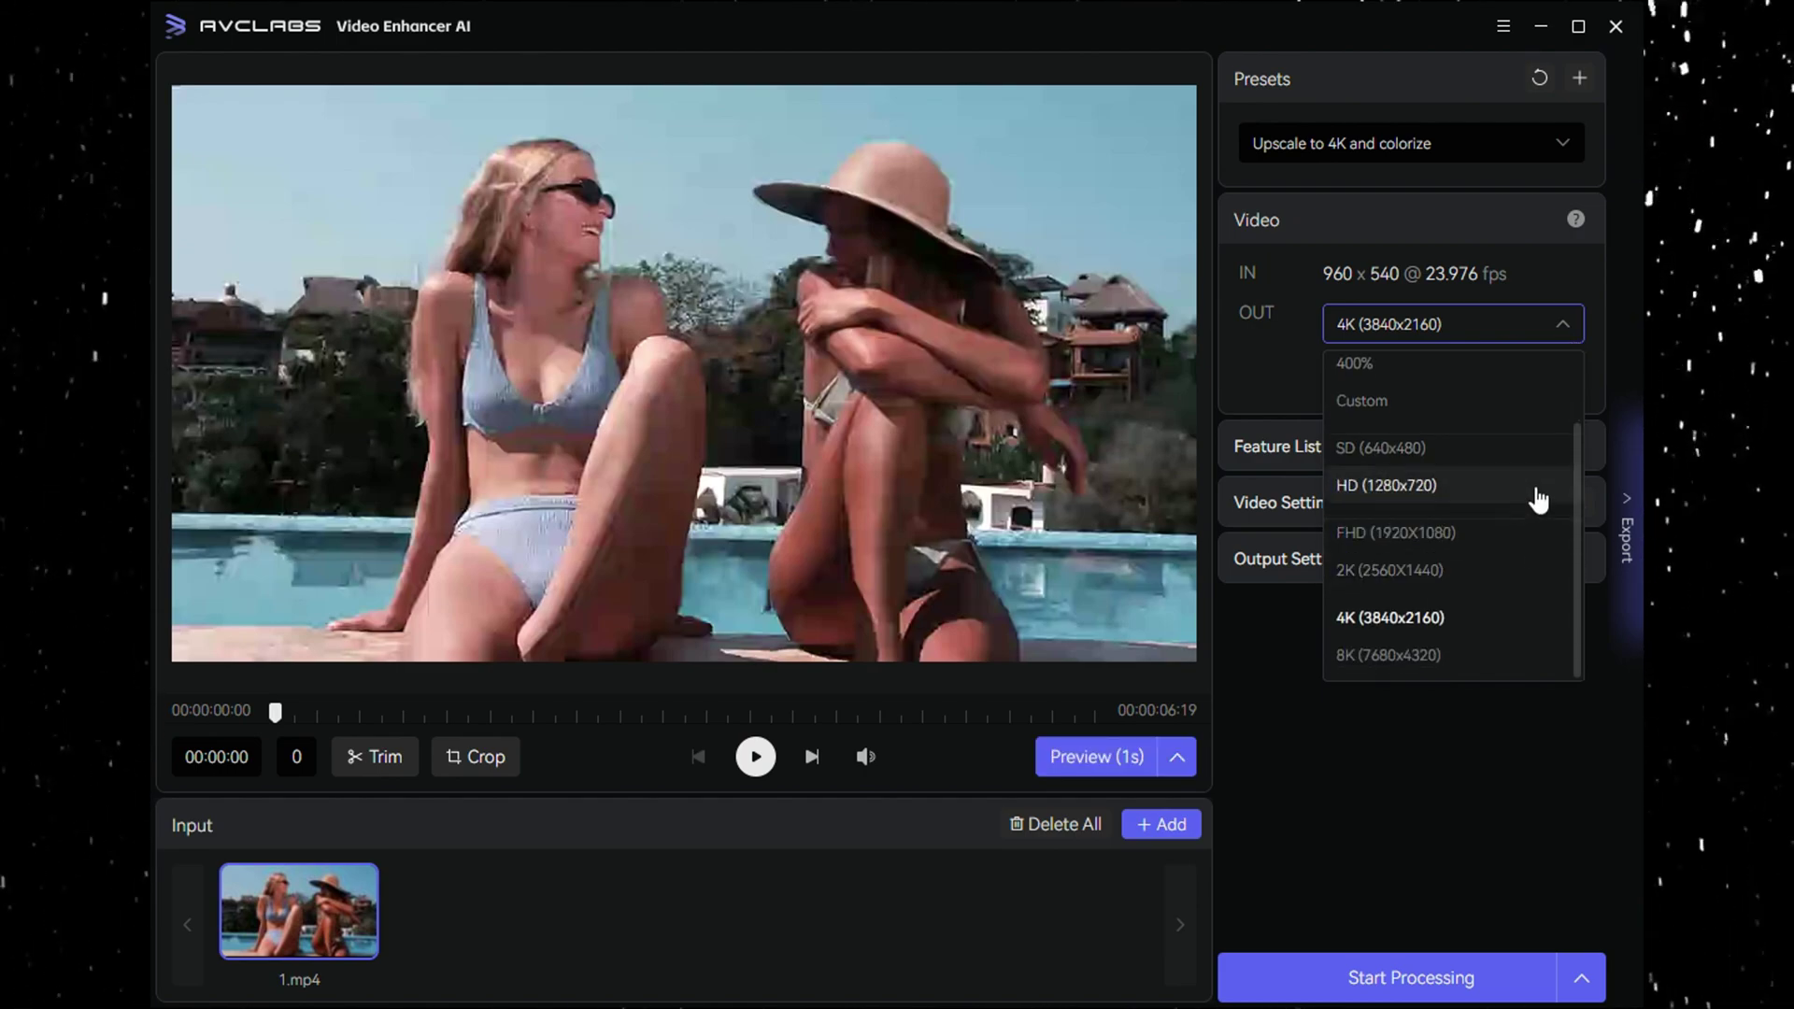
left_click(1569, 334)
left_click(1557, 383)
scroll(1538, 421, "up", 1)
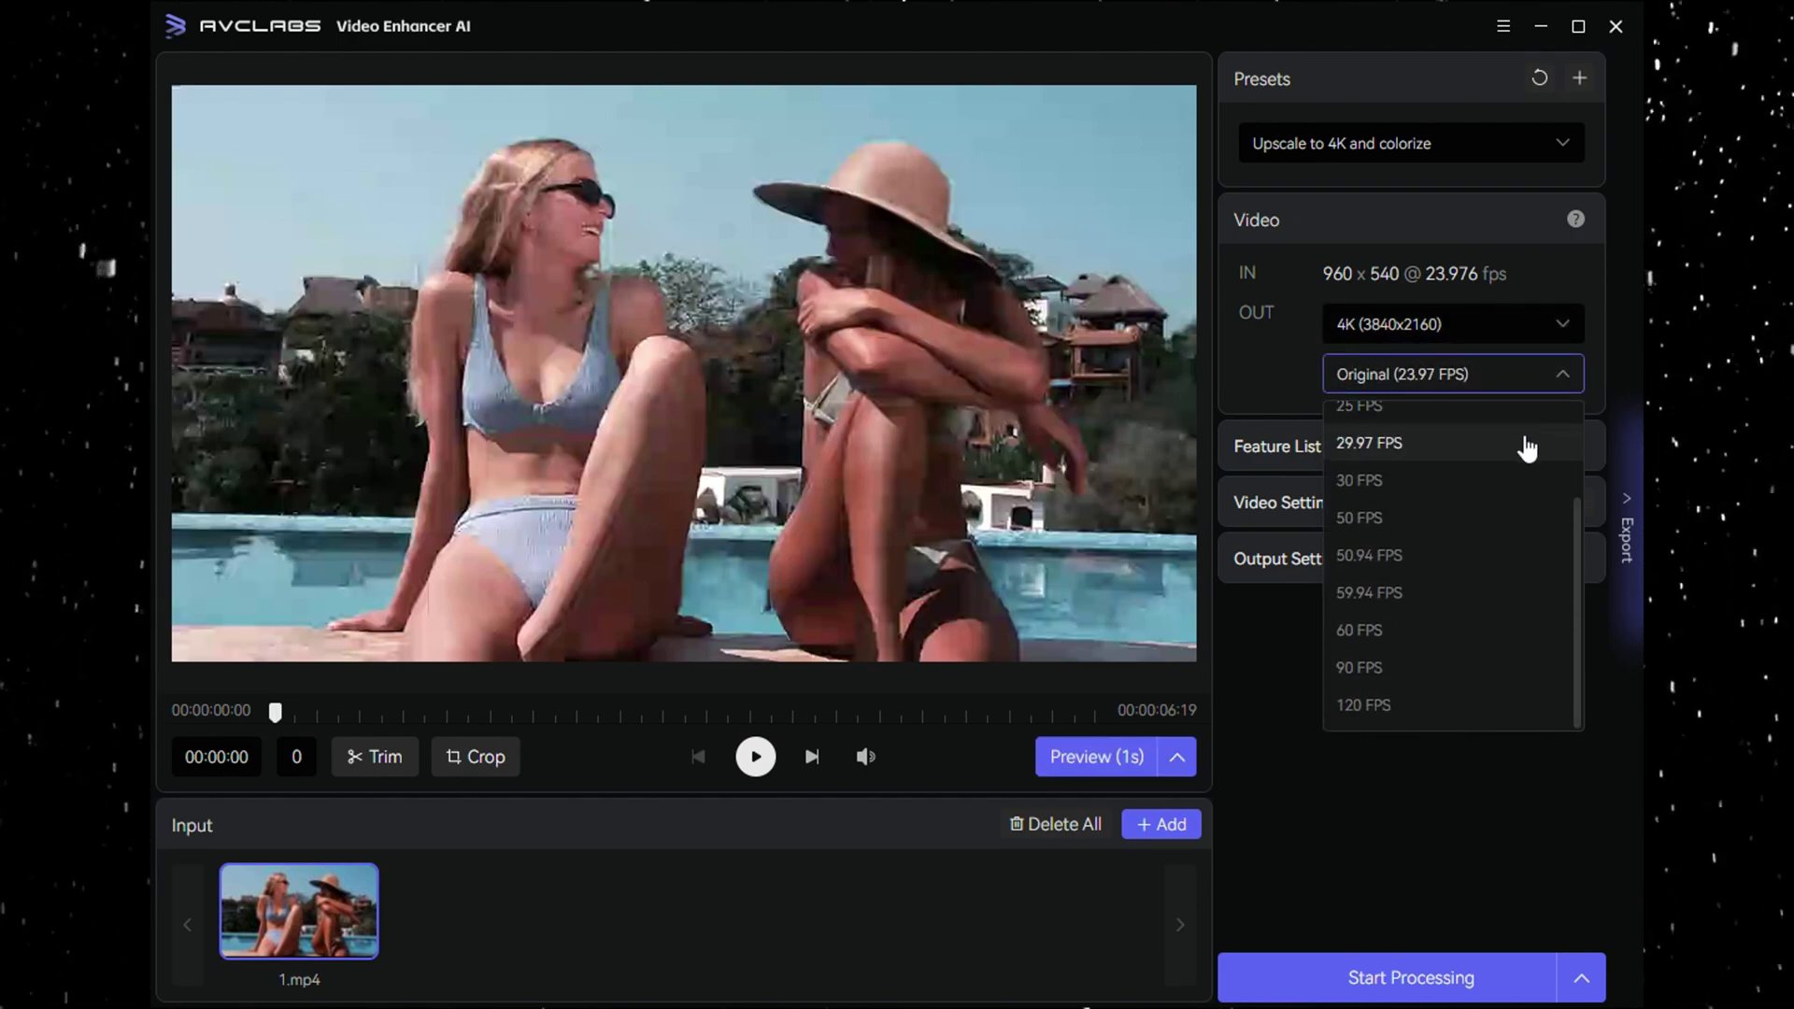
left_click(1555, 391)
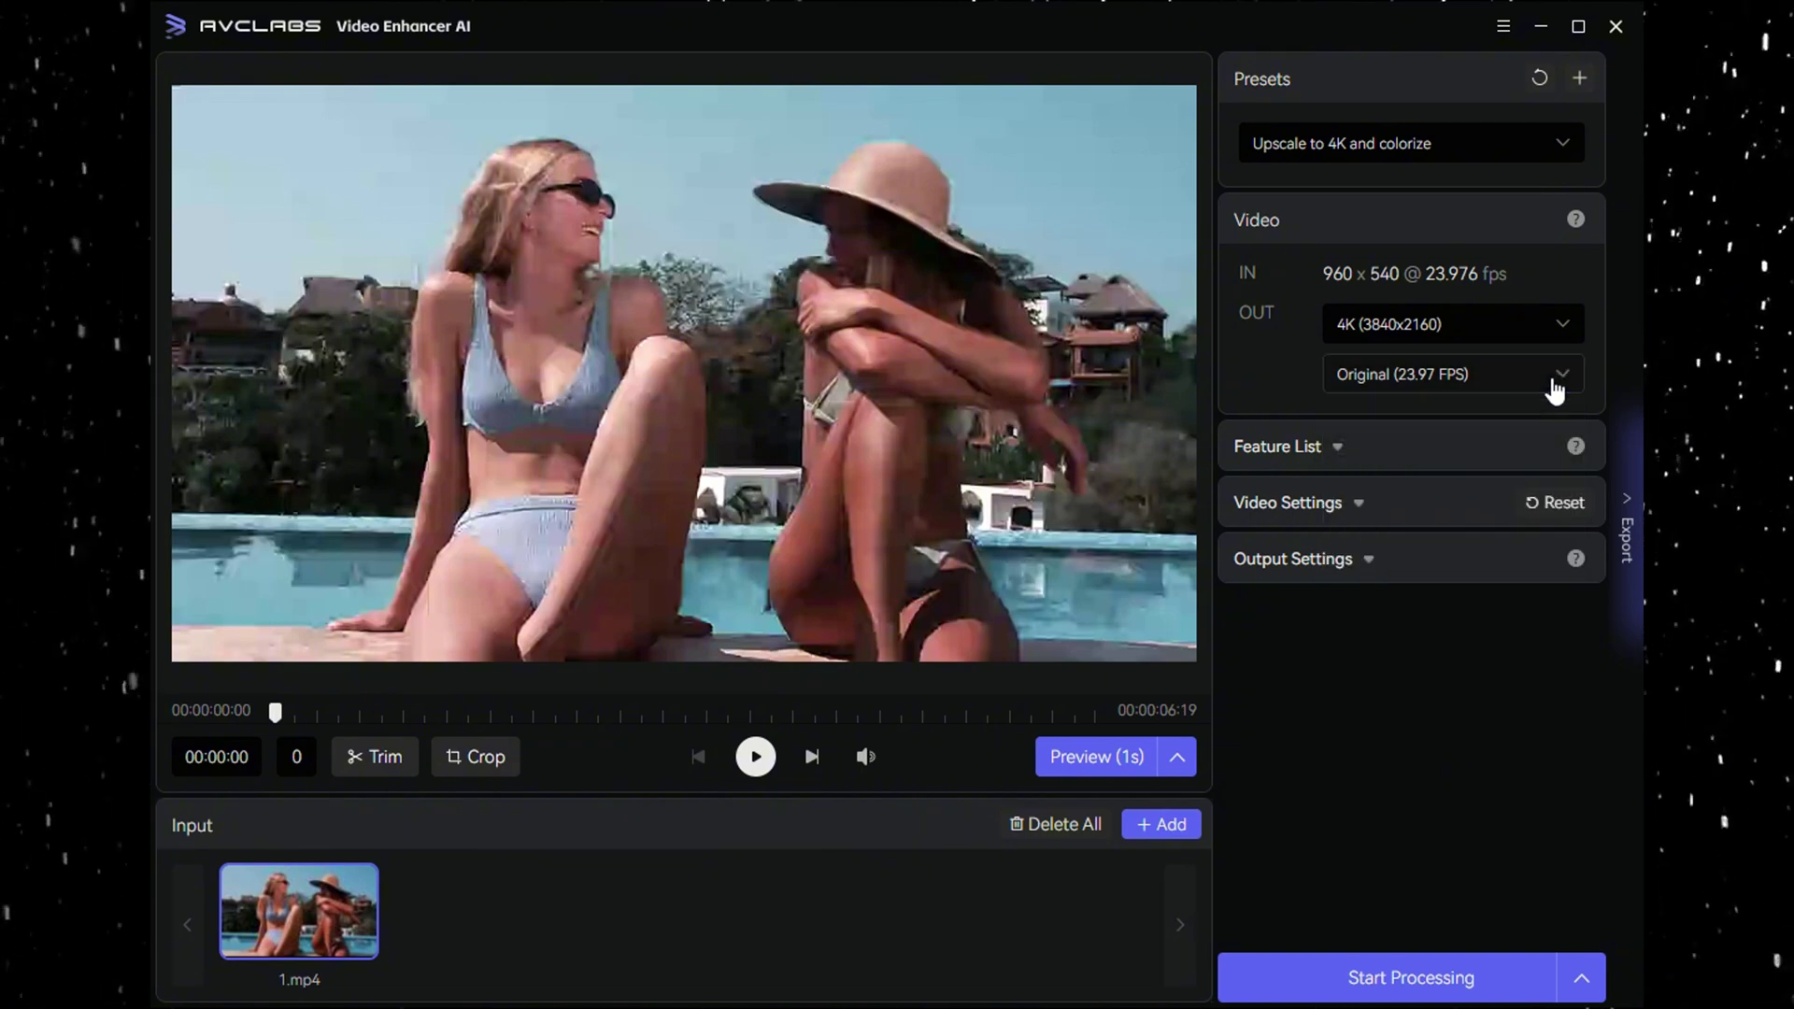
Expand the Feature List to show Face Enhancement, colorize and slow motion options
left_click(1342, 448)
scroll(1439, 443, "down", 1)
scroll(1470, 445, "down", 3)
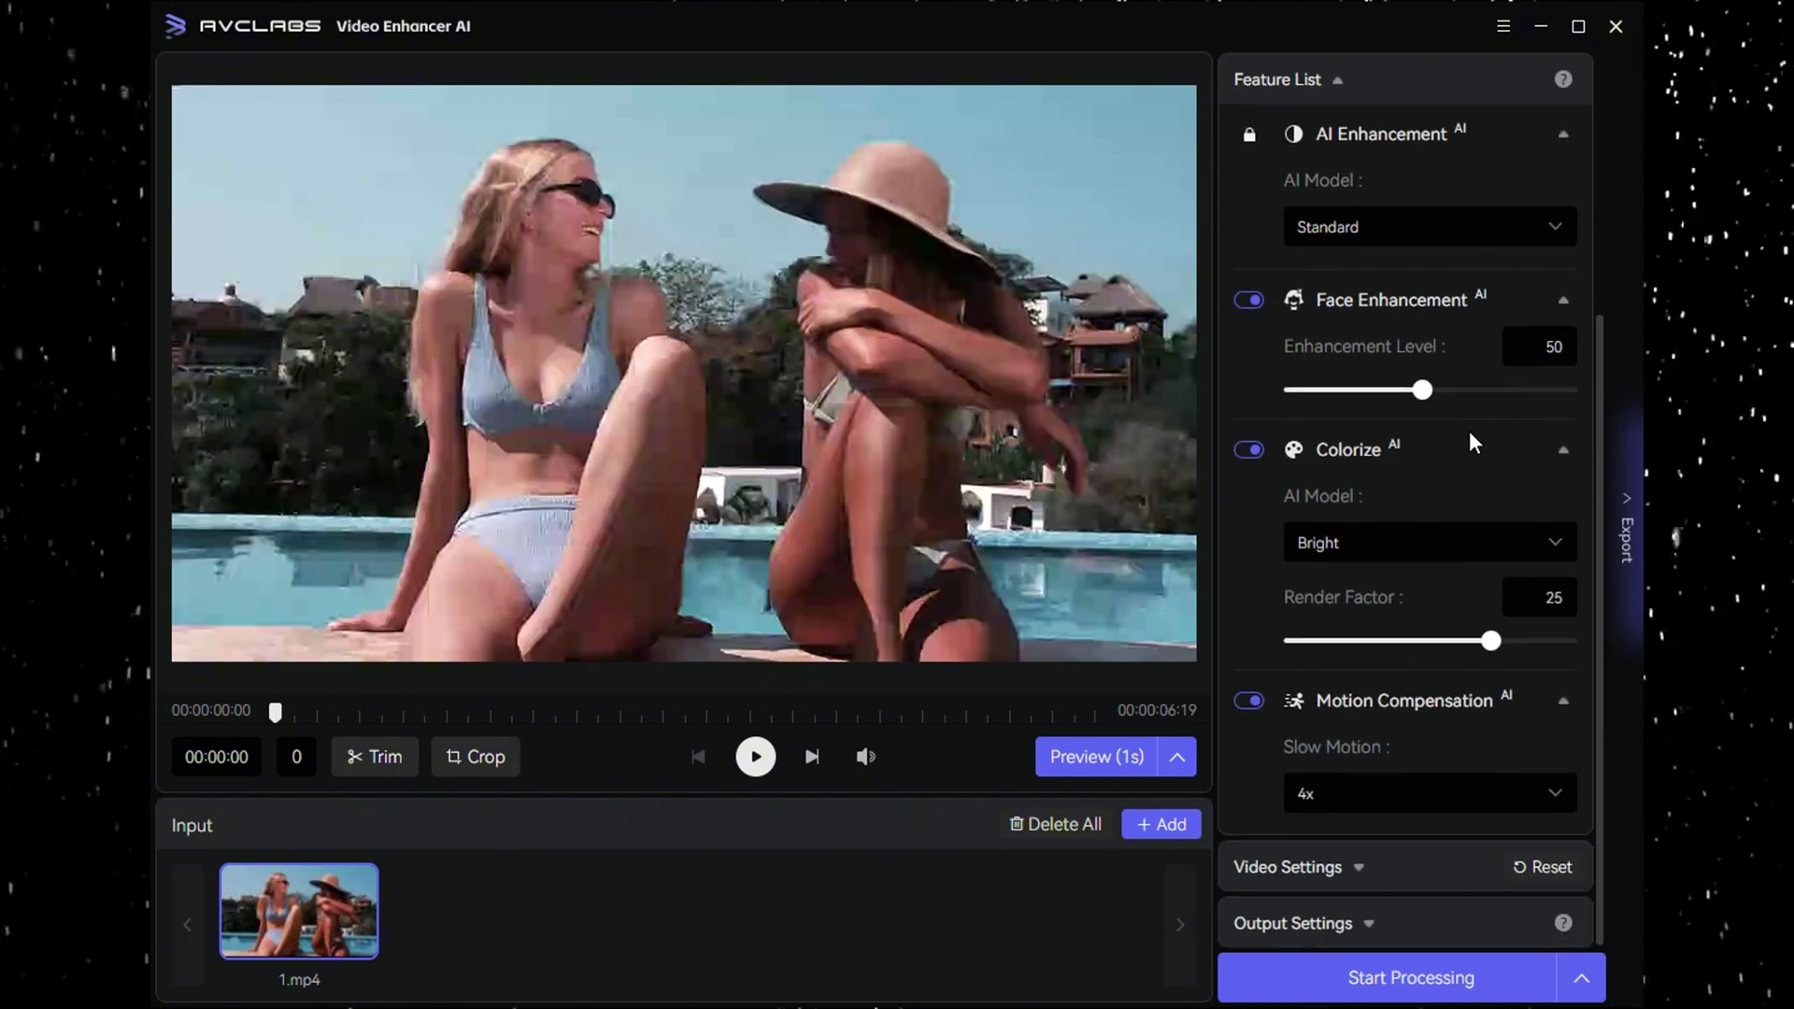
Keep the Standard enhancement model, Bright colorize model and 4x slow motion, then collapse the features
left_click(1523, 239)
left_click(1491, 290)
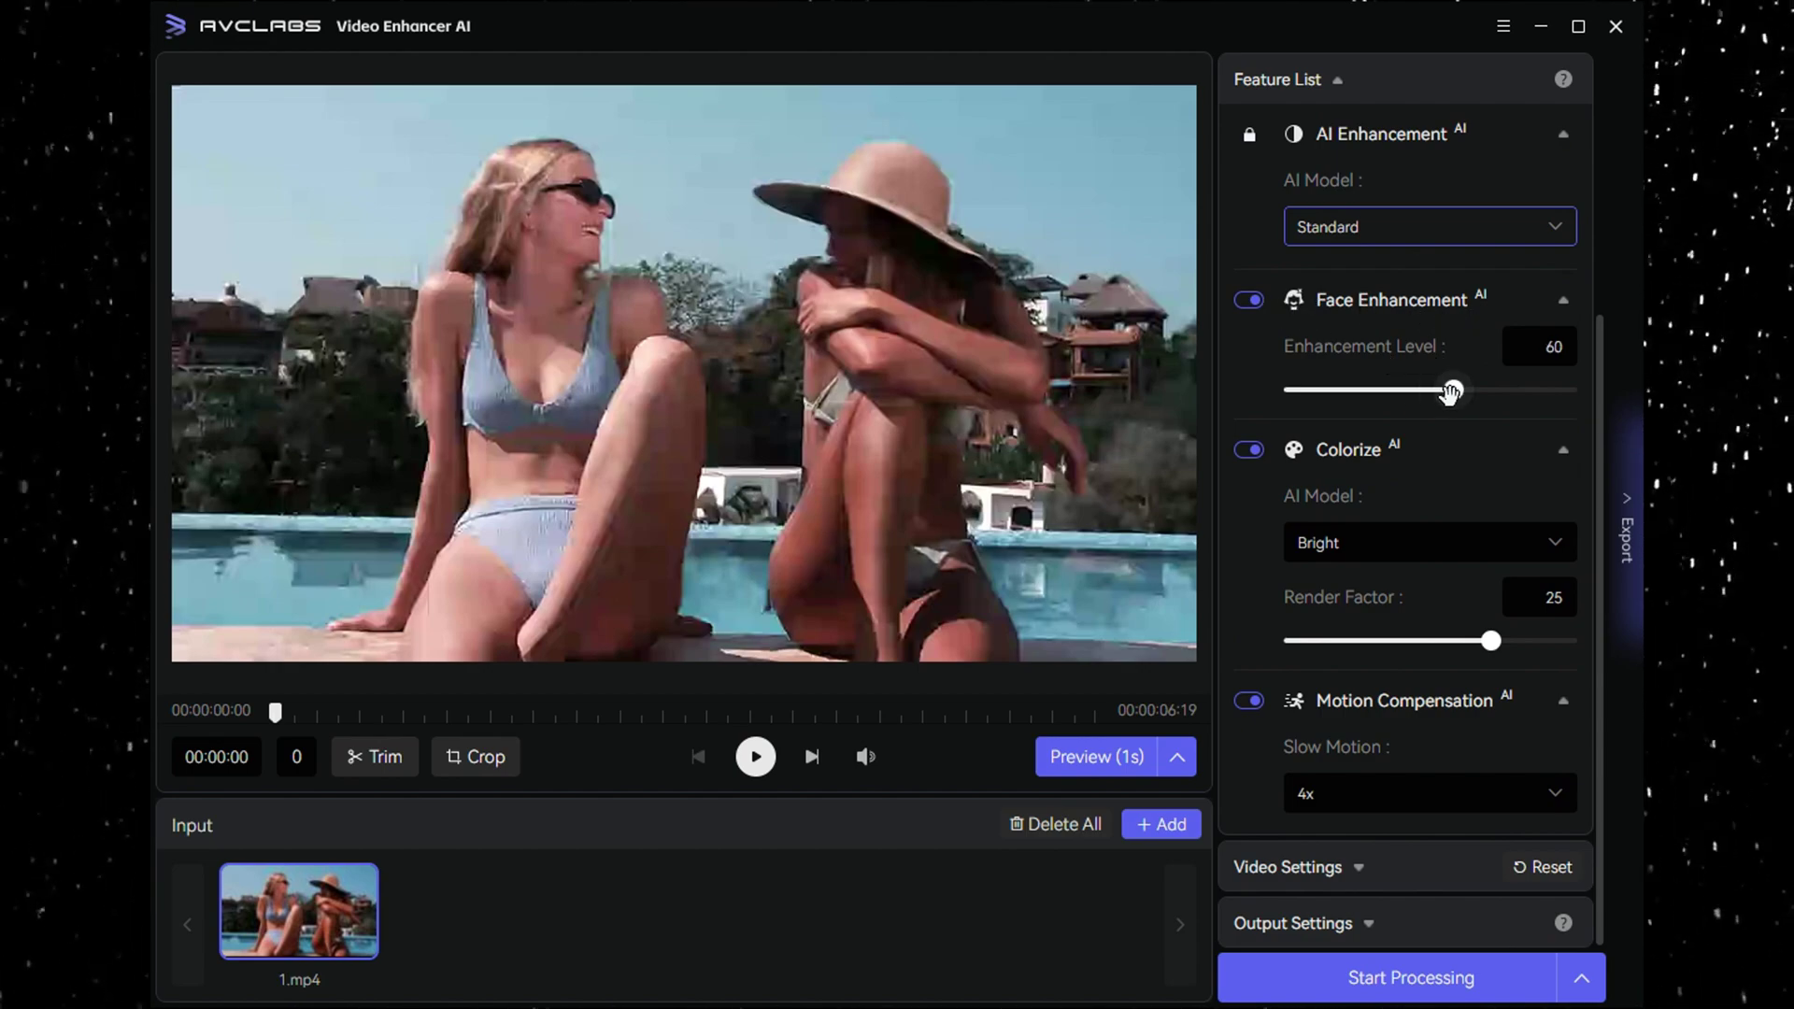
left_click(1509, 552)
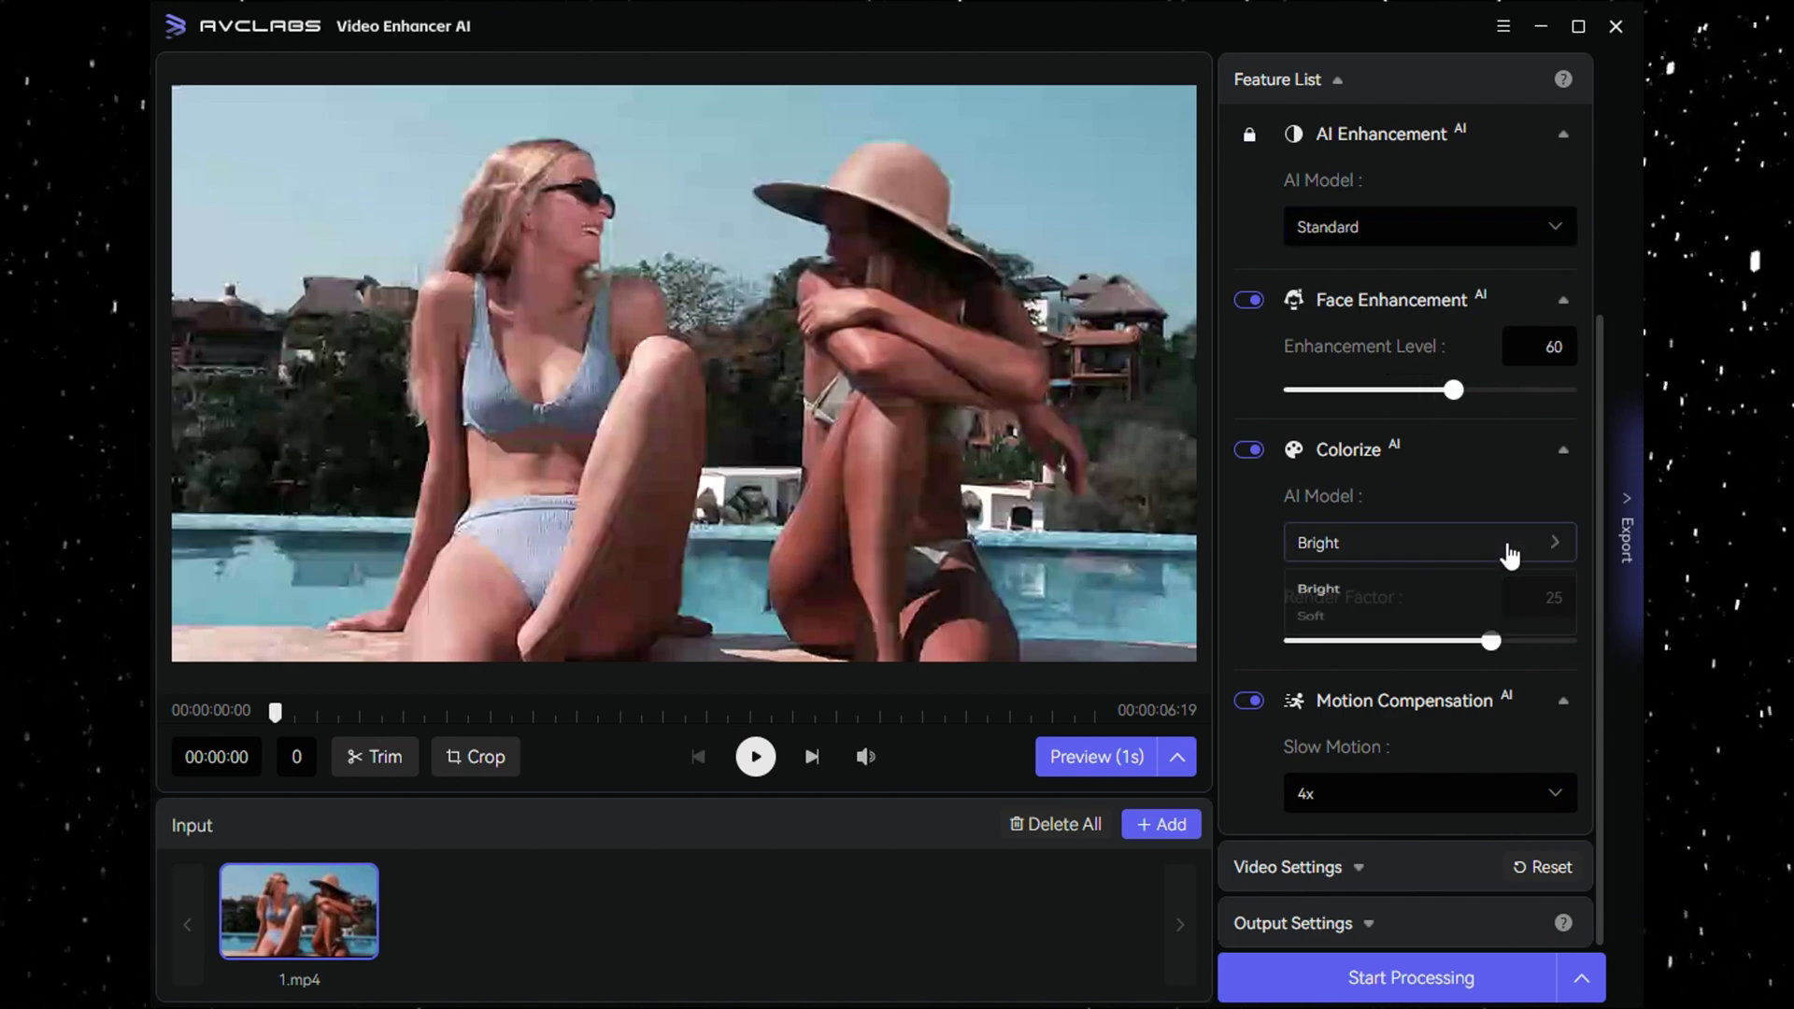
left_click(1526, 550)
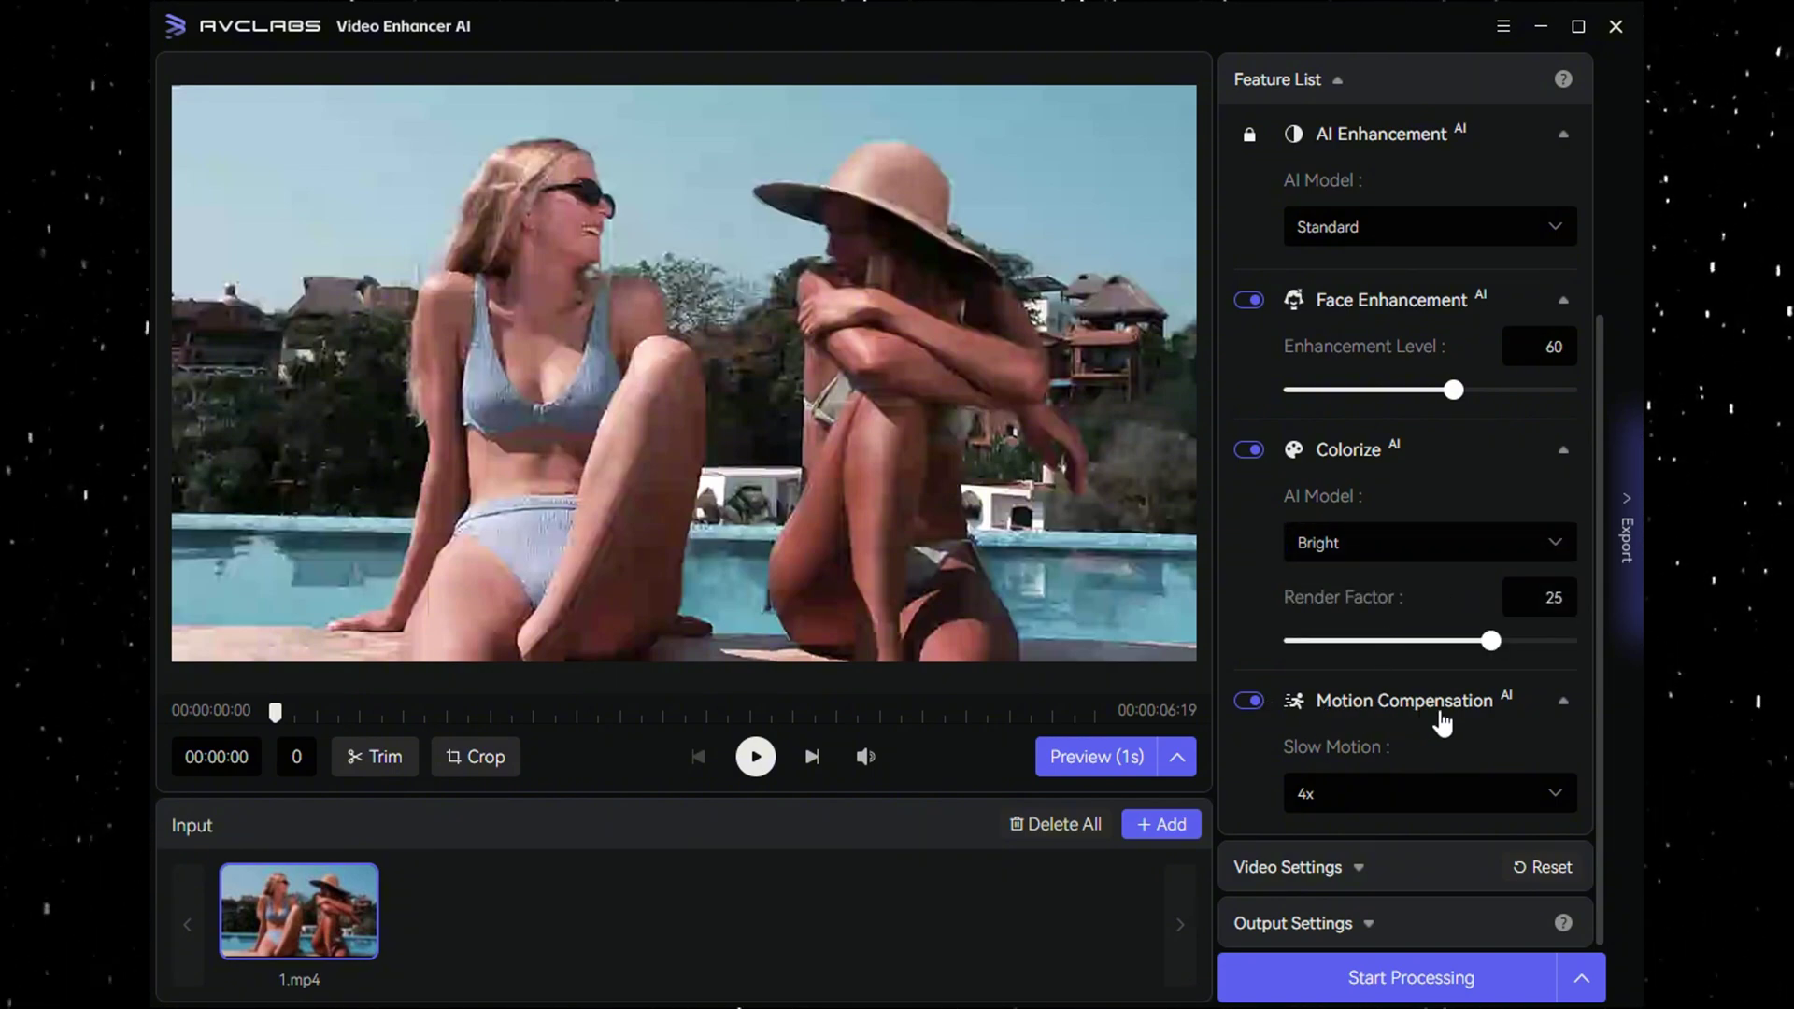
left_click(1501, 803)
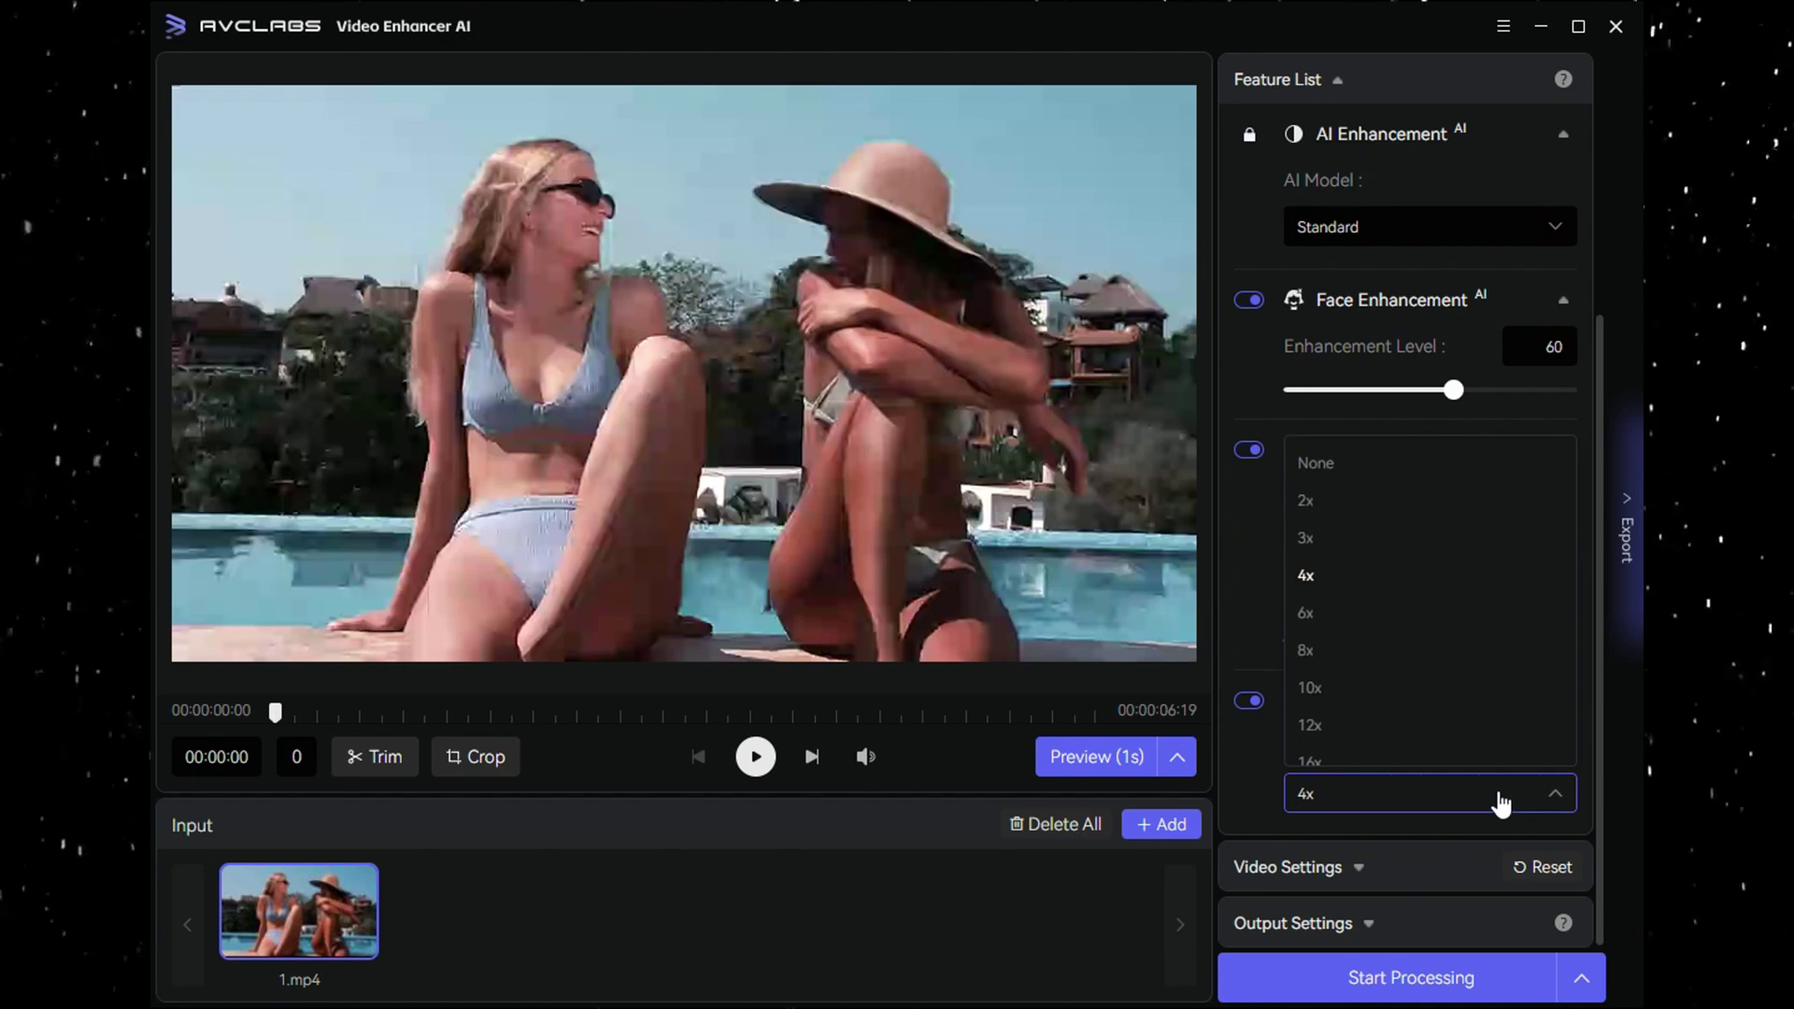
left_click(1499, 575)
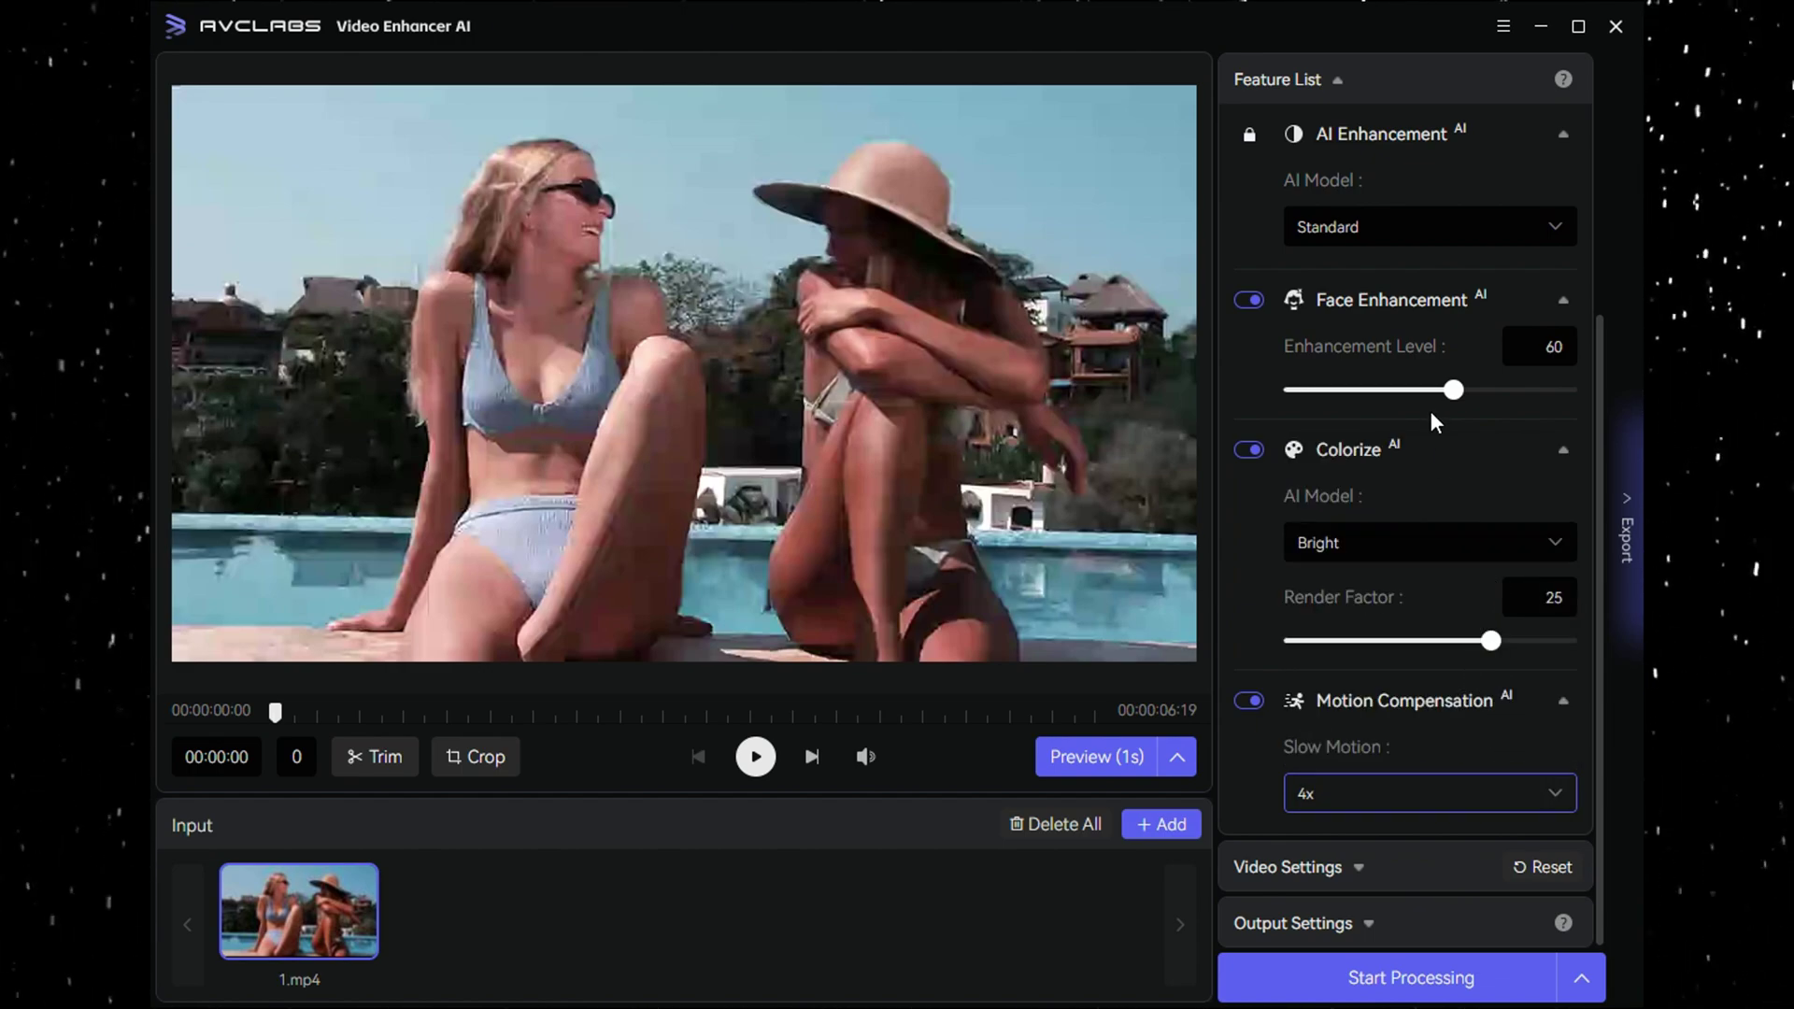
left_click(1339, 81)
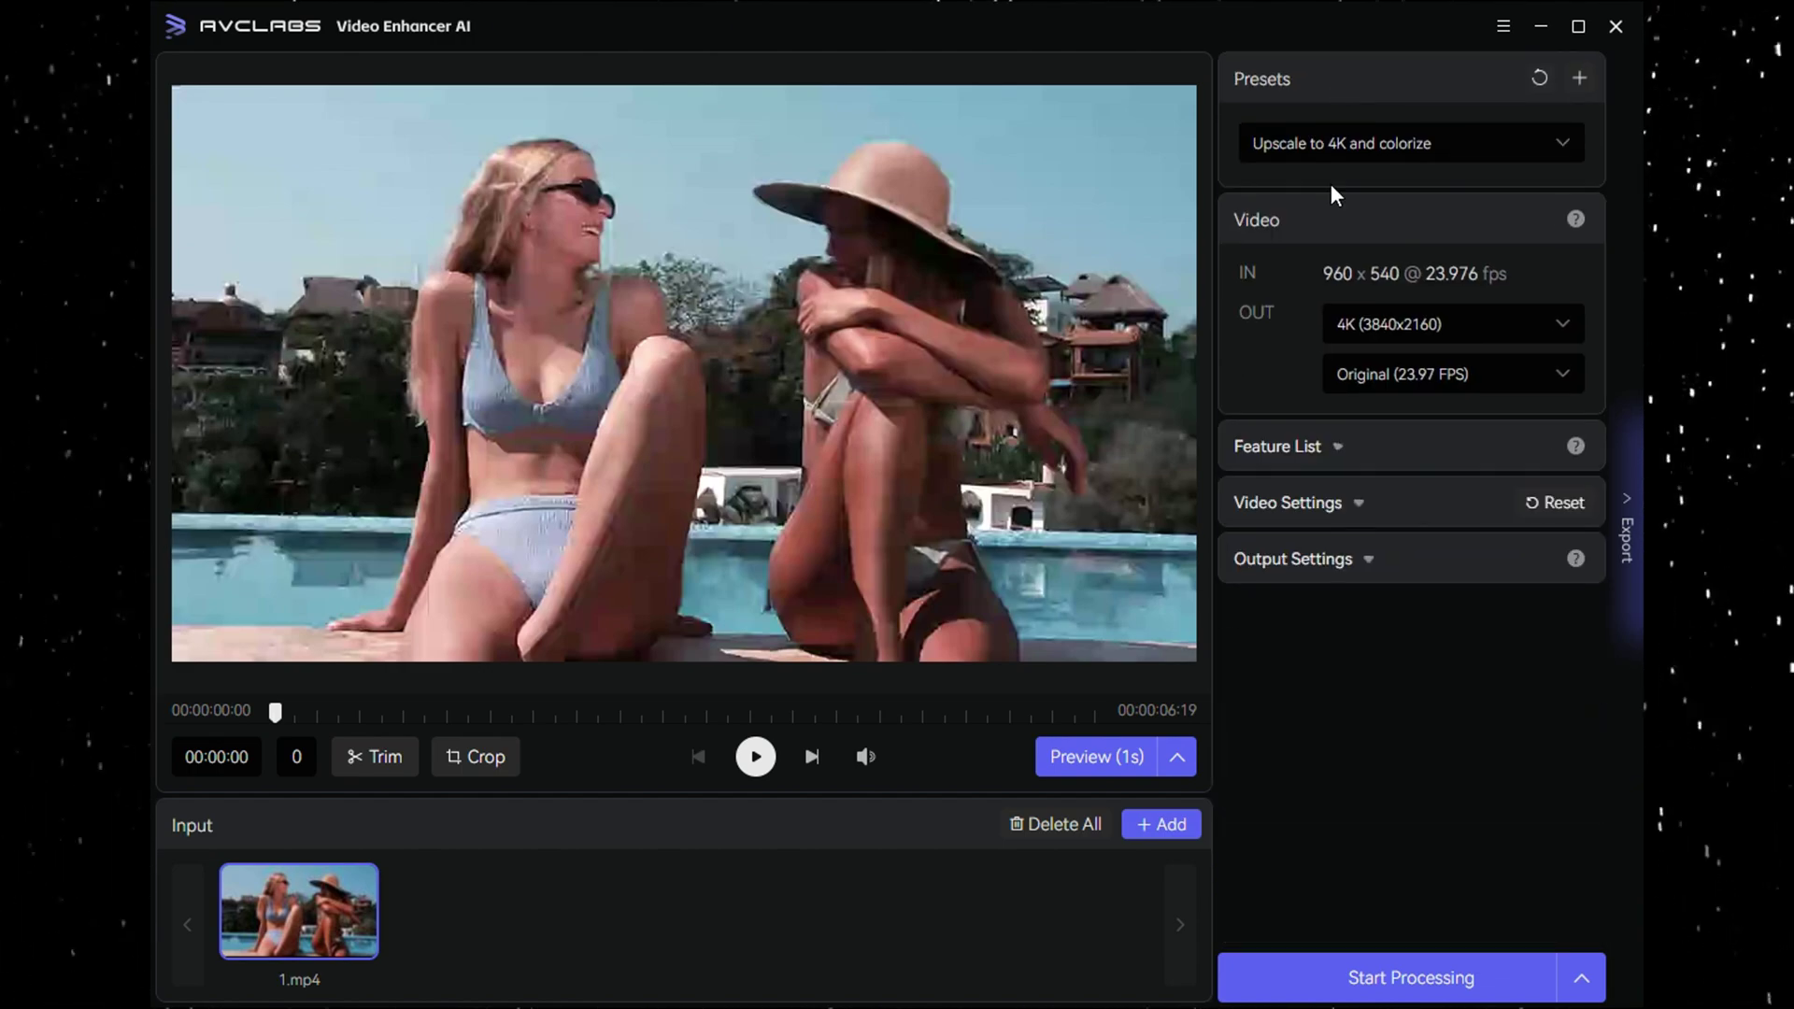
Raise brightness to 9 and sharpen to 17 in Video Settings
left_click(1363, 511)
scroll(1394, 510, "down", 2)
mouse_move(1417, 447)
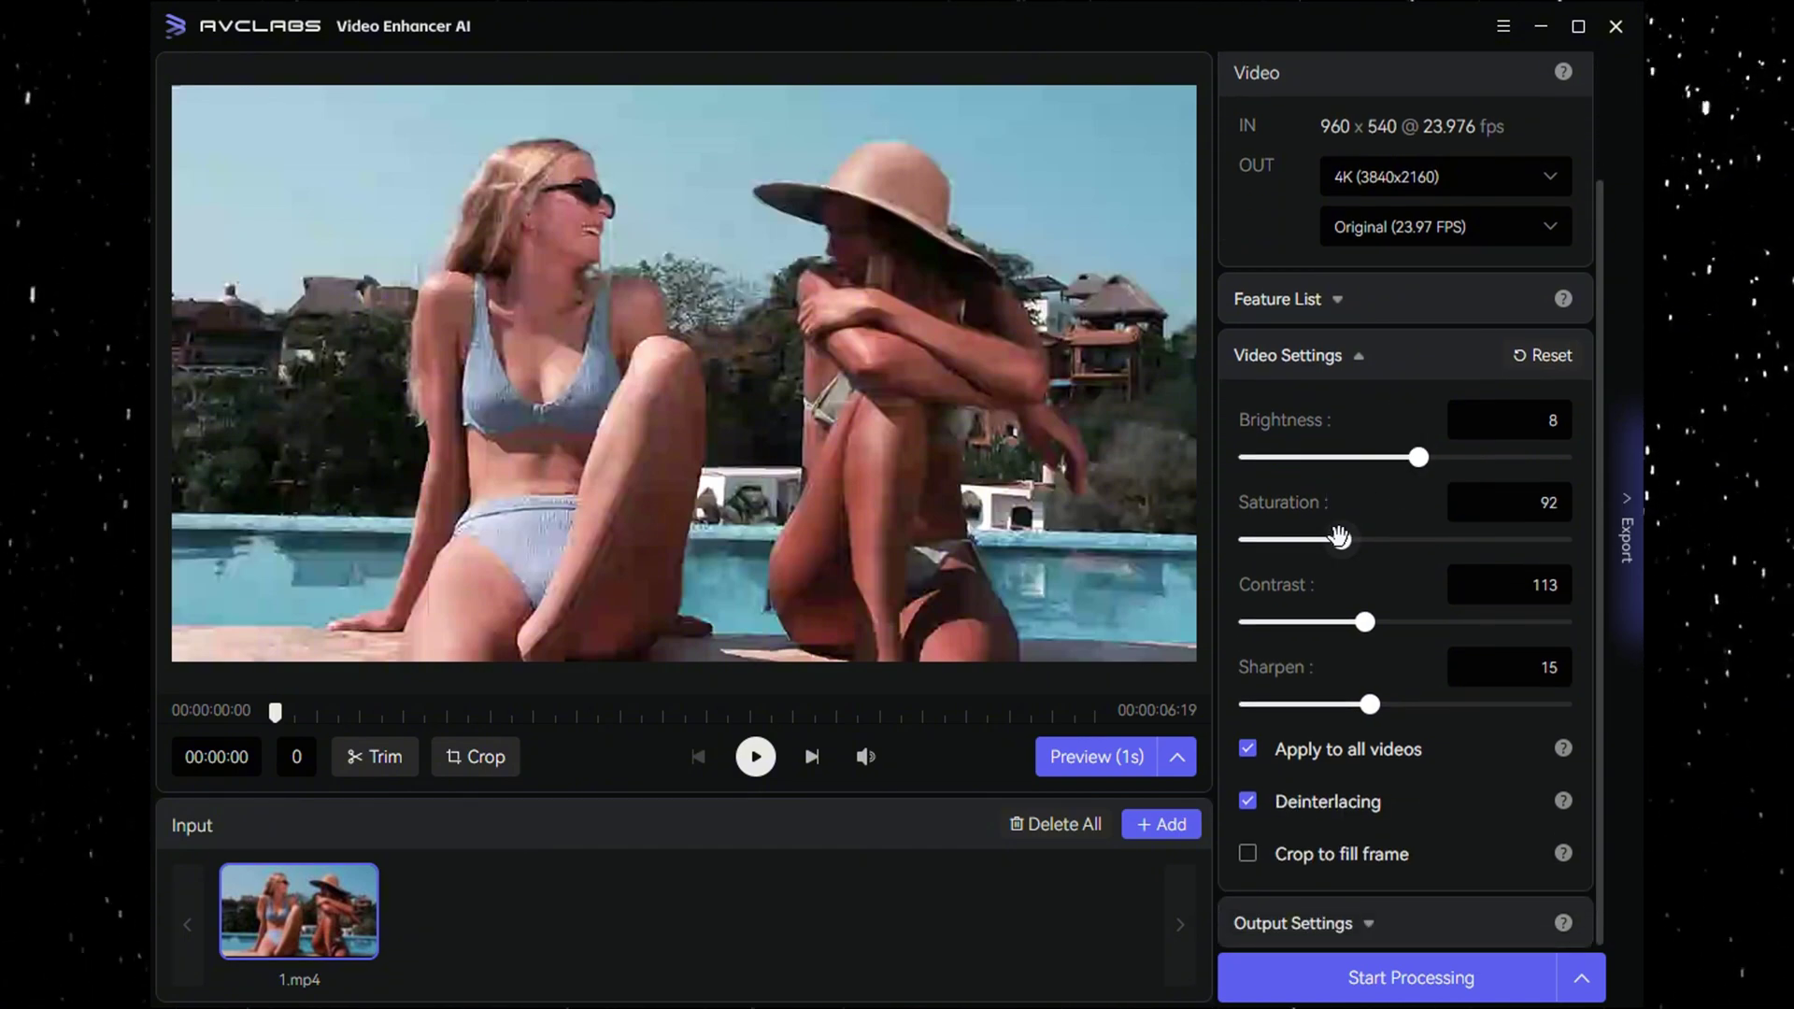
left_click_drag(1426, 460, 1421, 458)
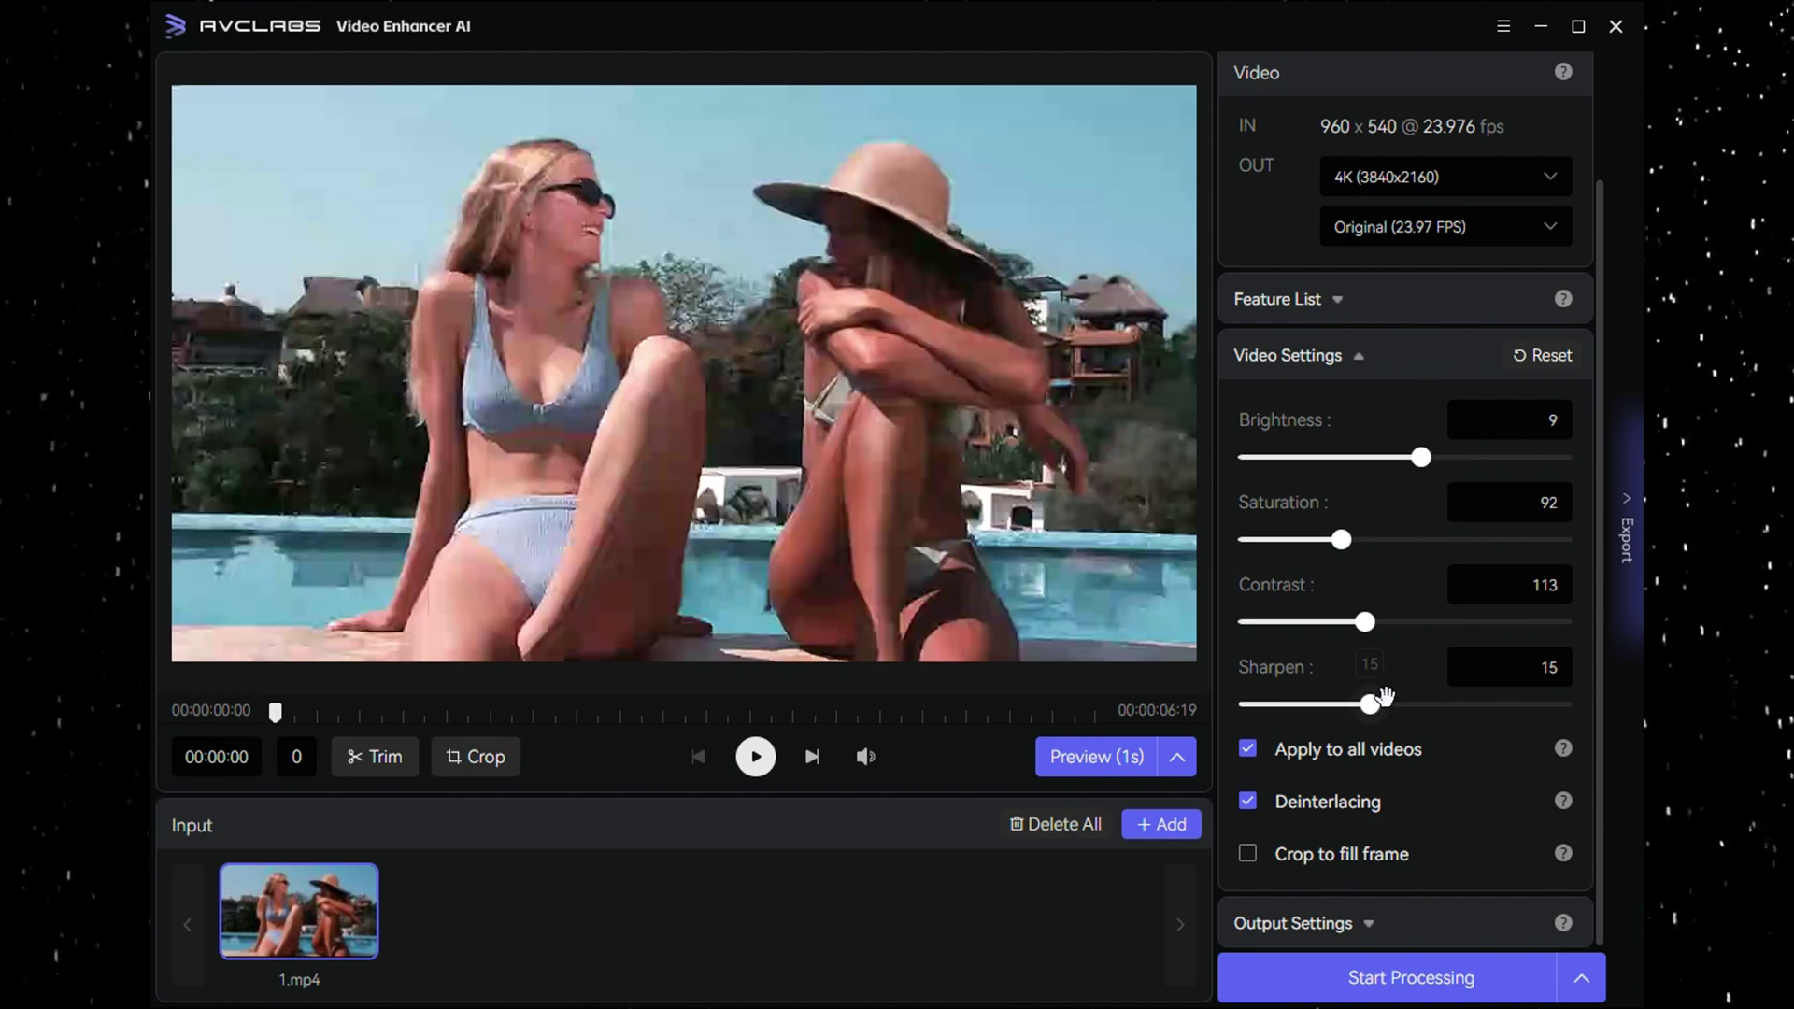
Keep mp4 output with the H.264 encoder and start processing the beach clip
left_click(1360, 926)
left_click(1366, 584)
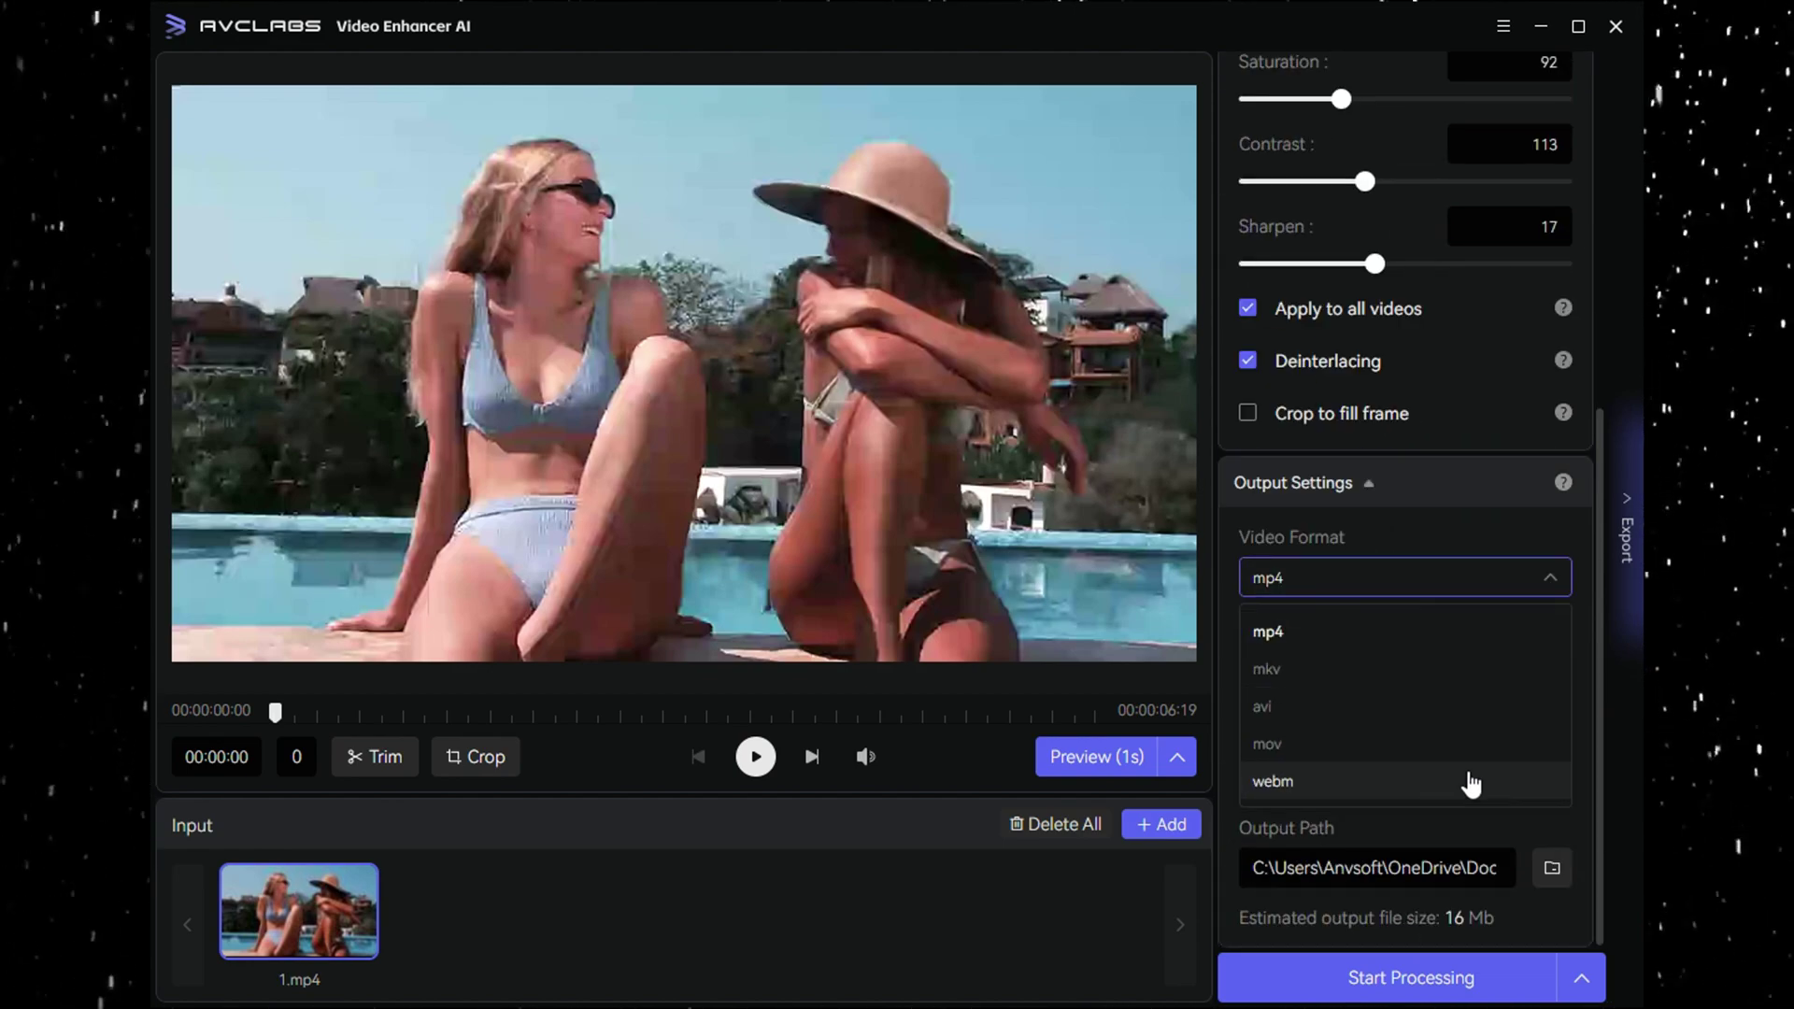
left_click(1506, 587)
left_click(1474, 682)
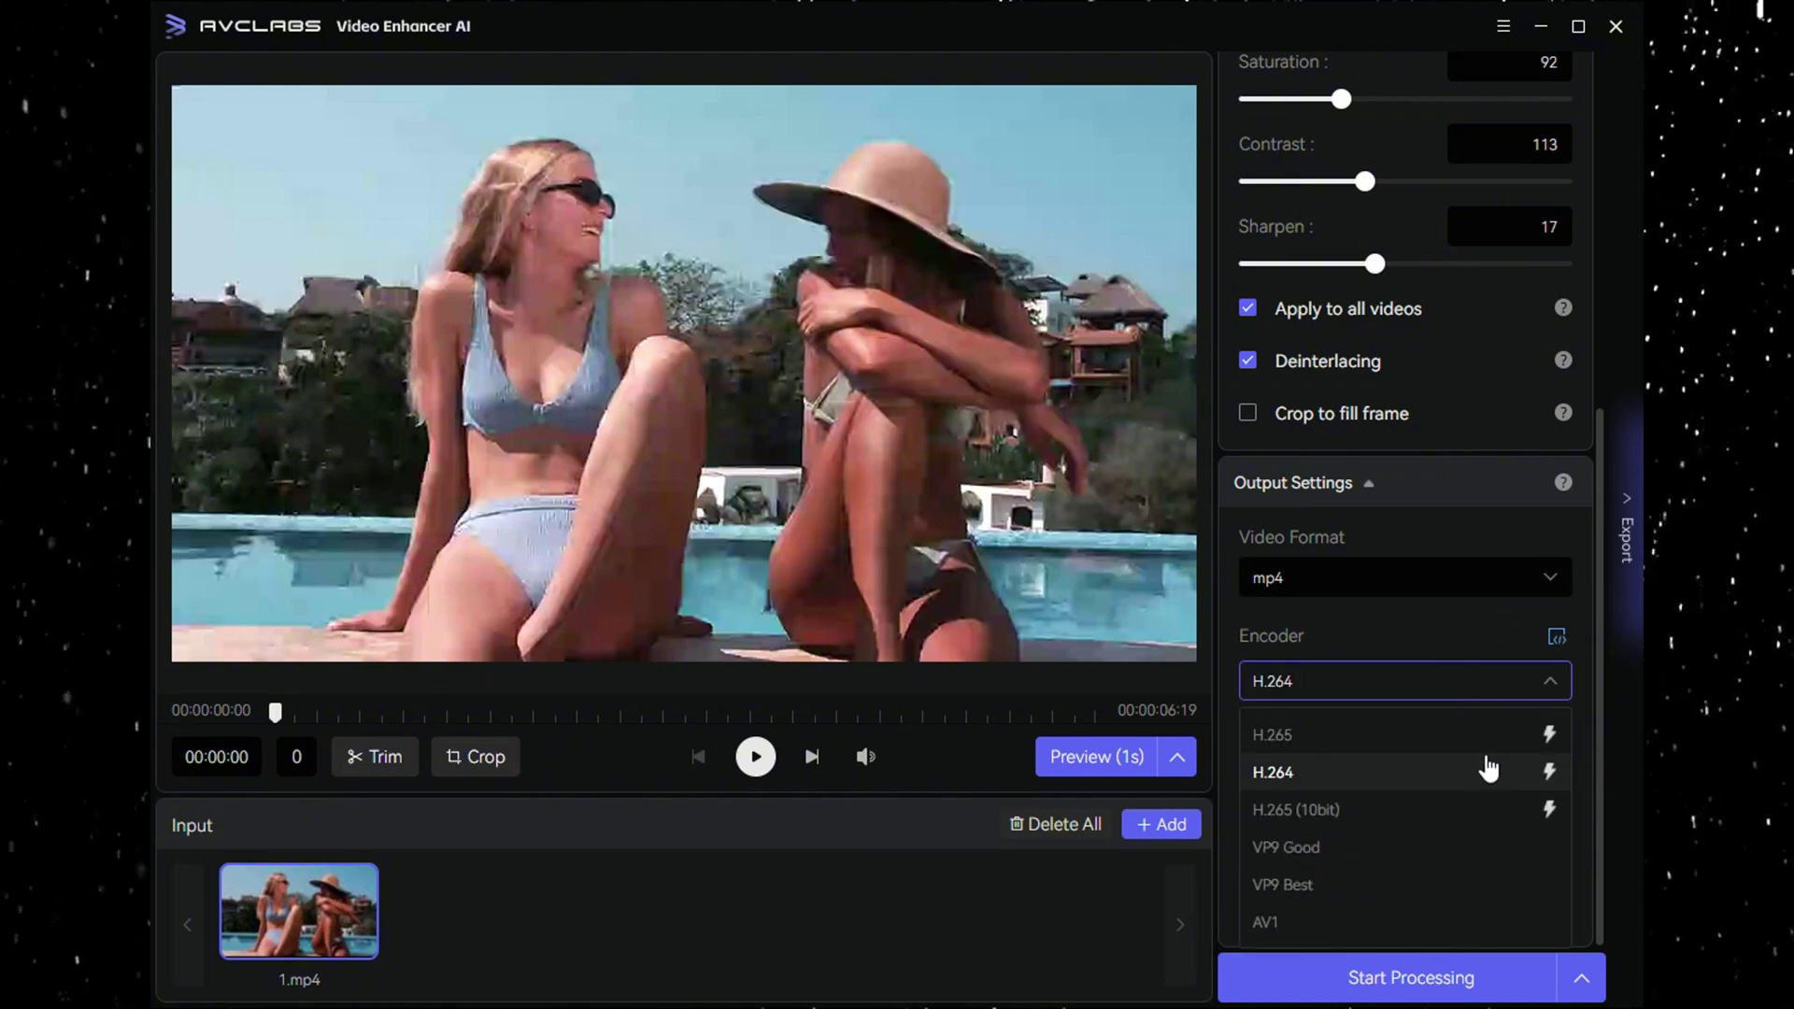
left_click(1527, 687)
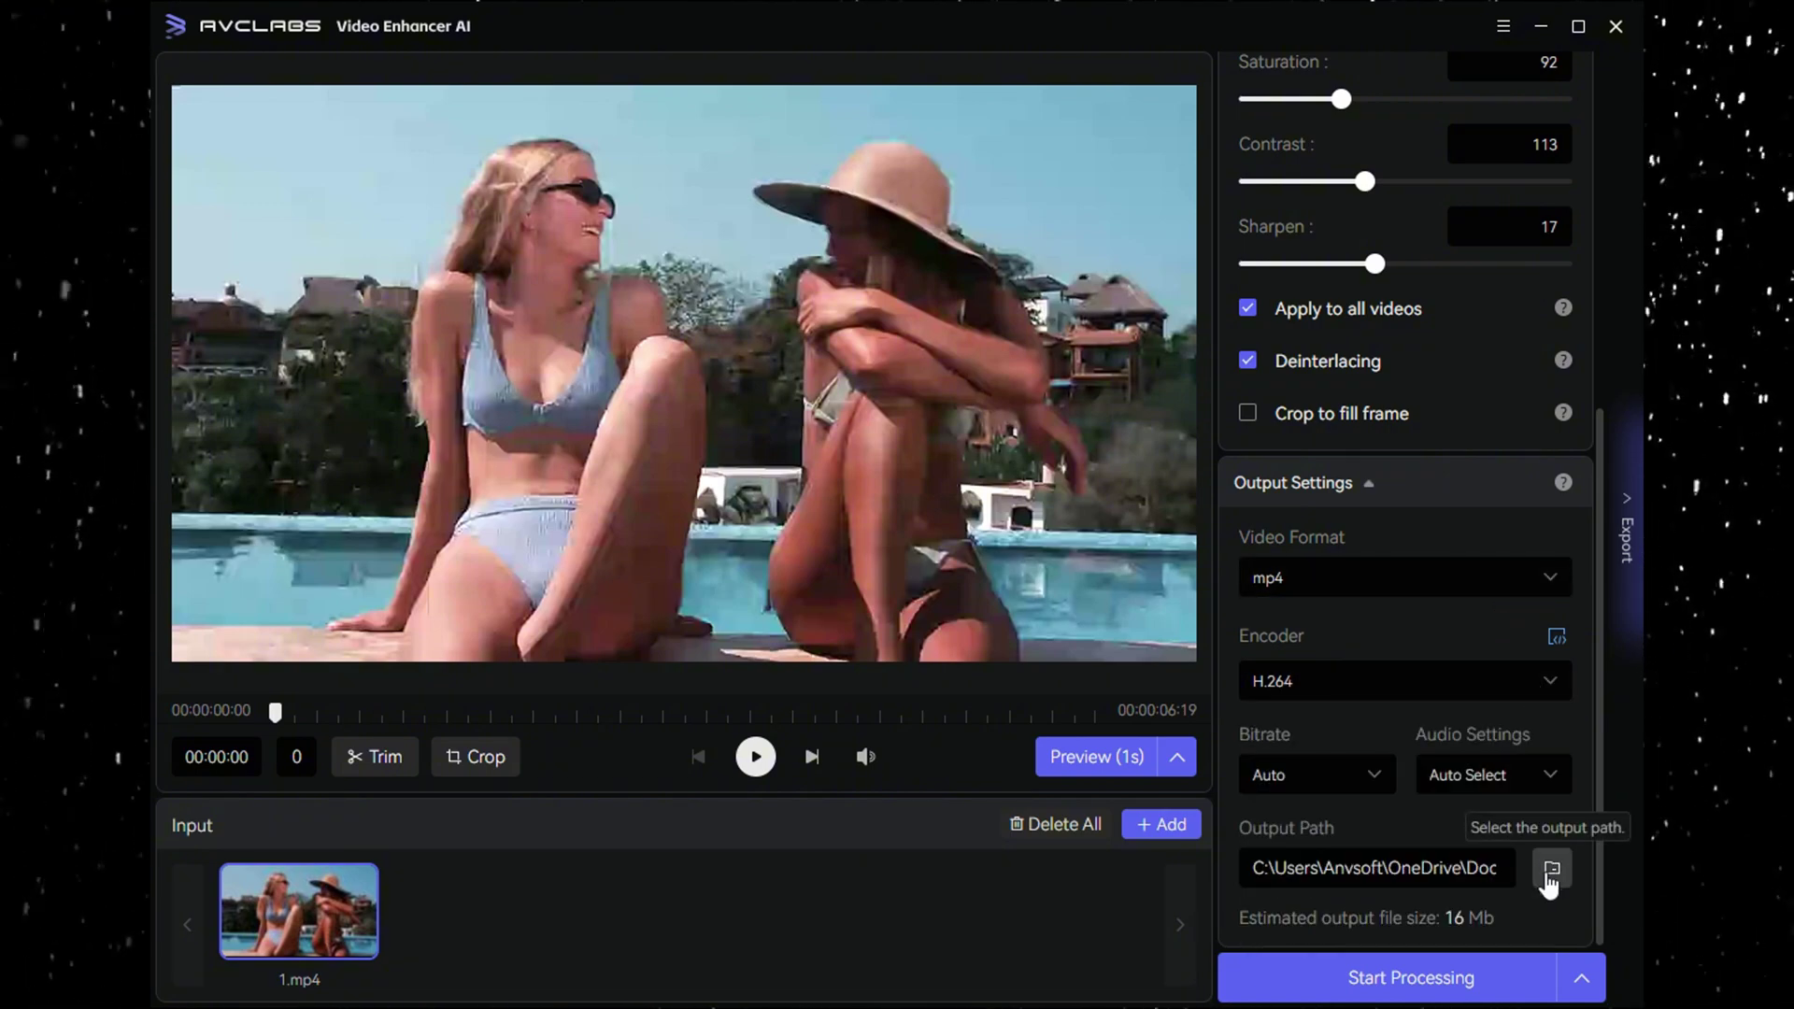
left_click(1439, 977)
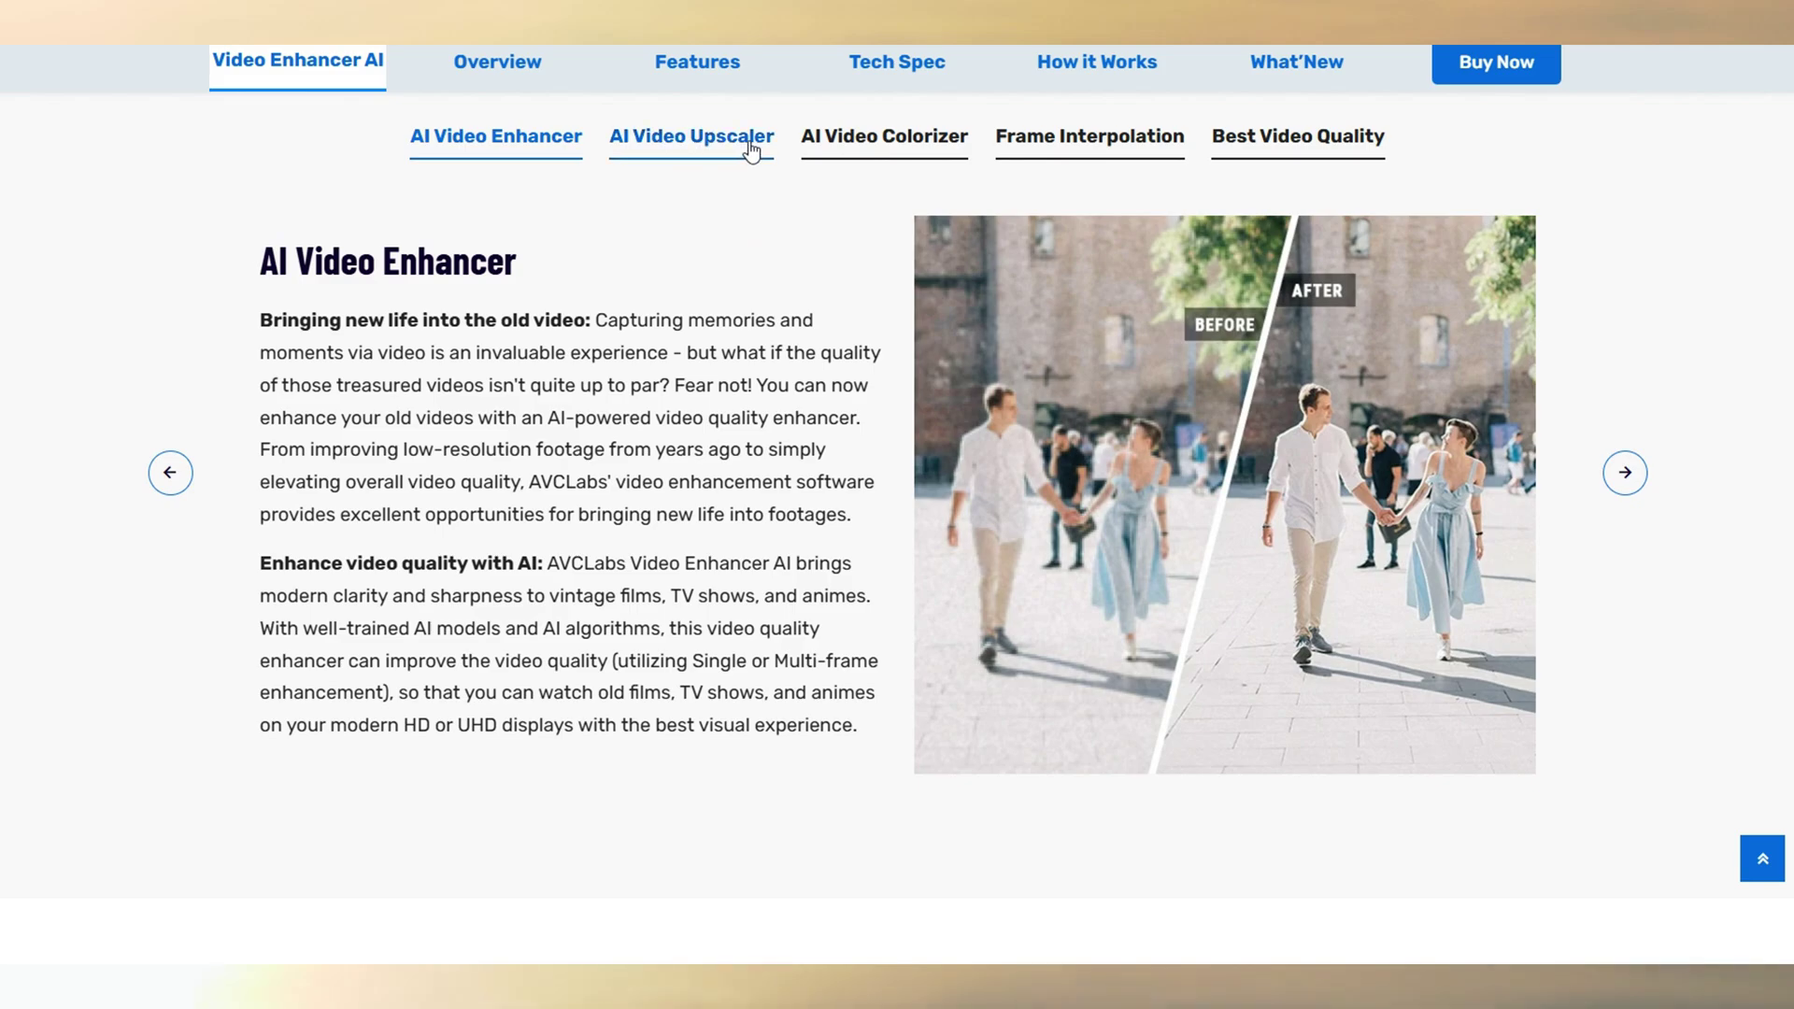
Browse the AI Video Upscaler, AI Video Colorizer, Frame Interpolation and Best Video Quality sections
left_click(750, 147)
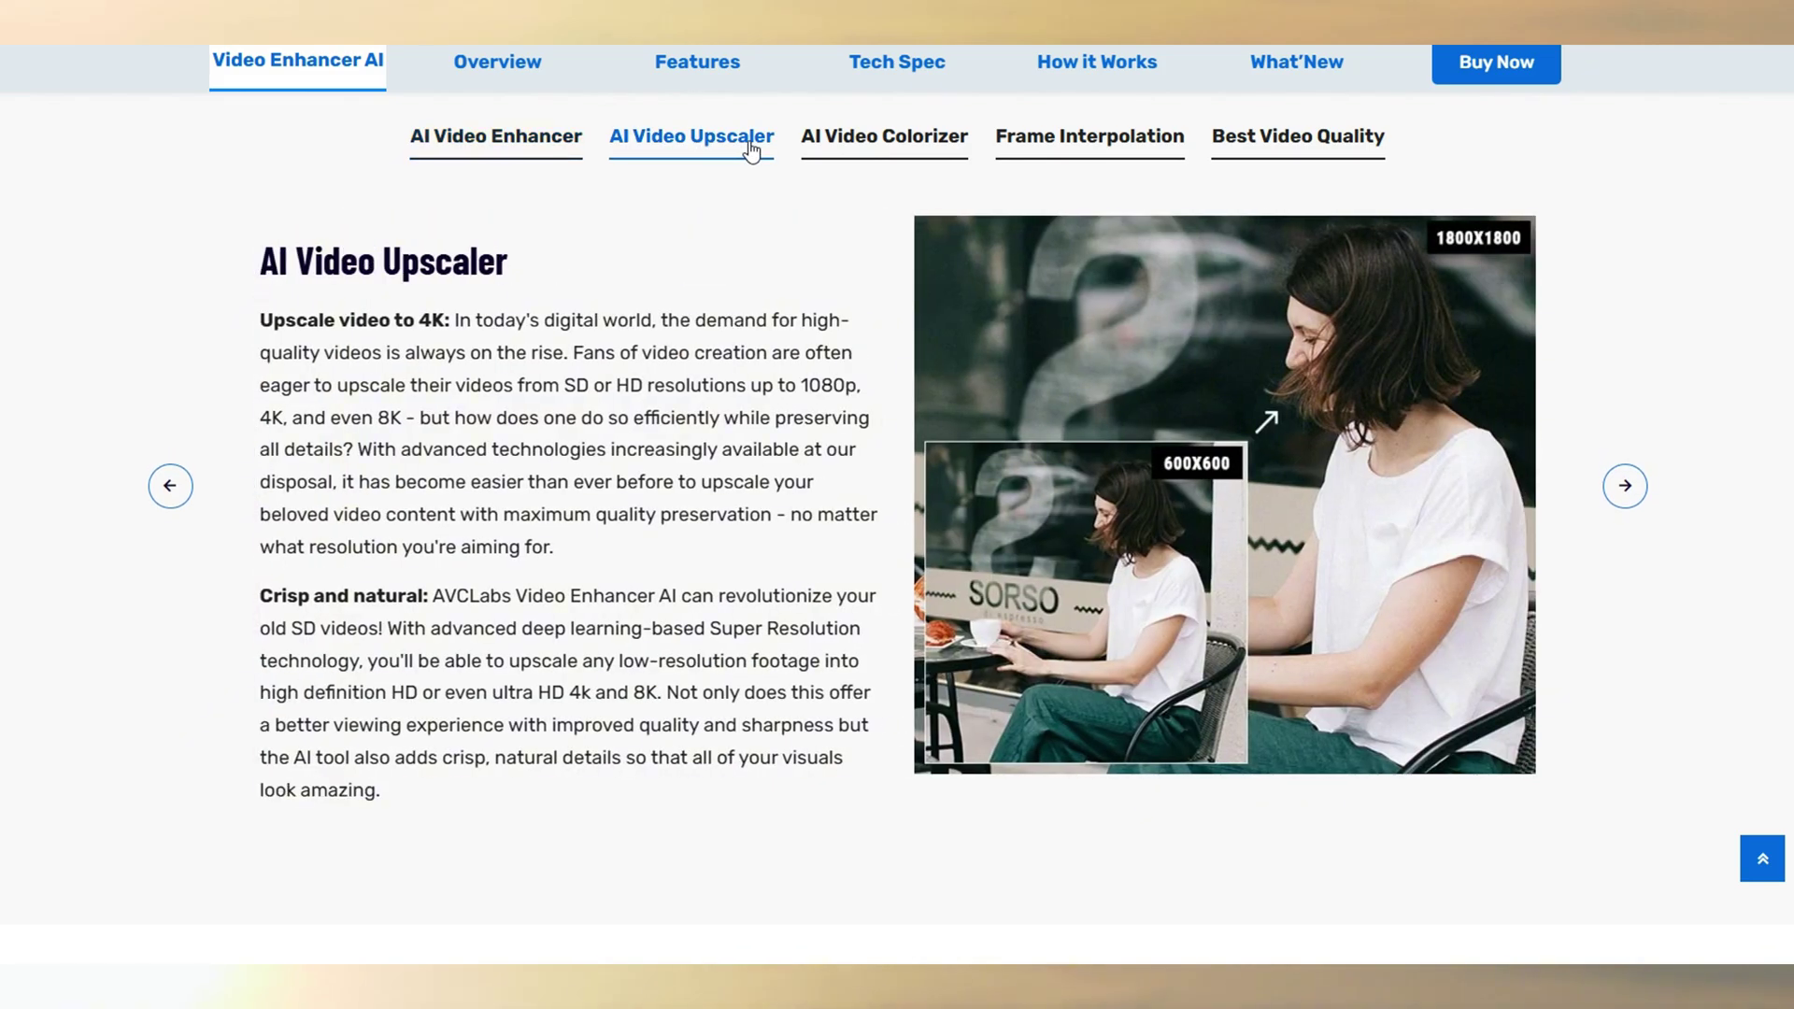
left_click(927, 149)
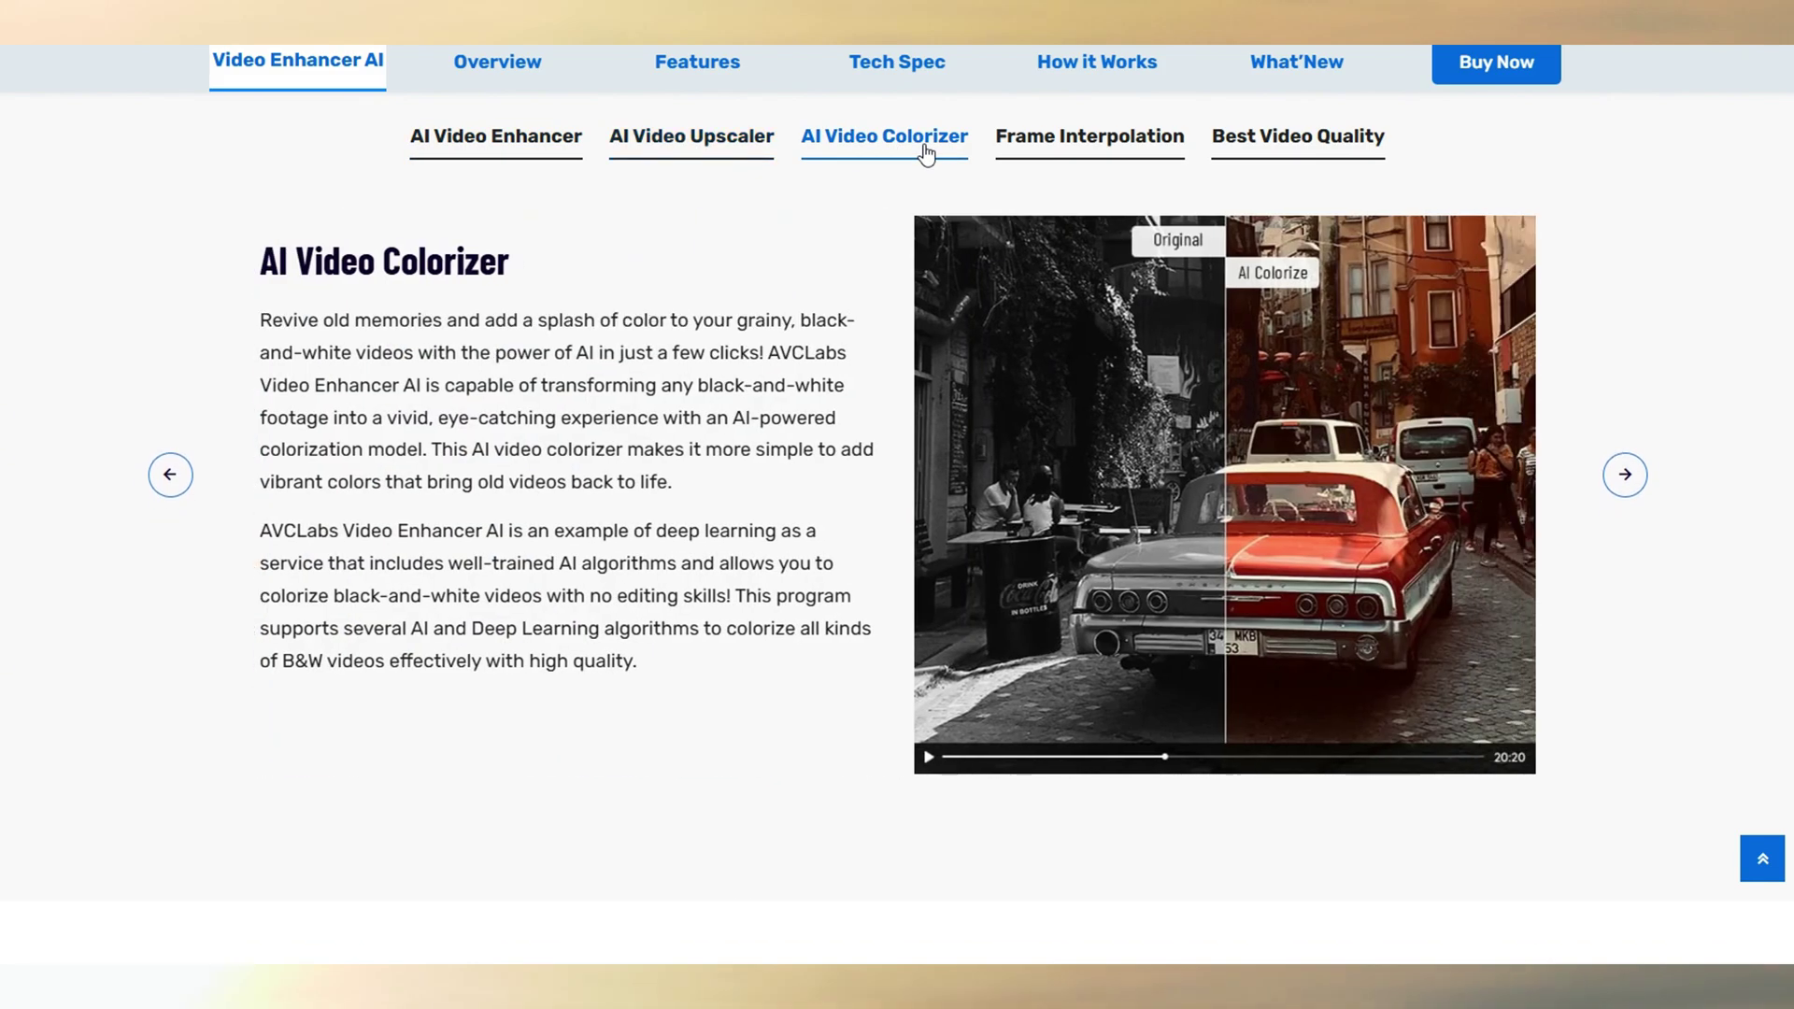
left_click(1026, 150)
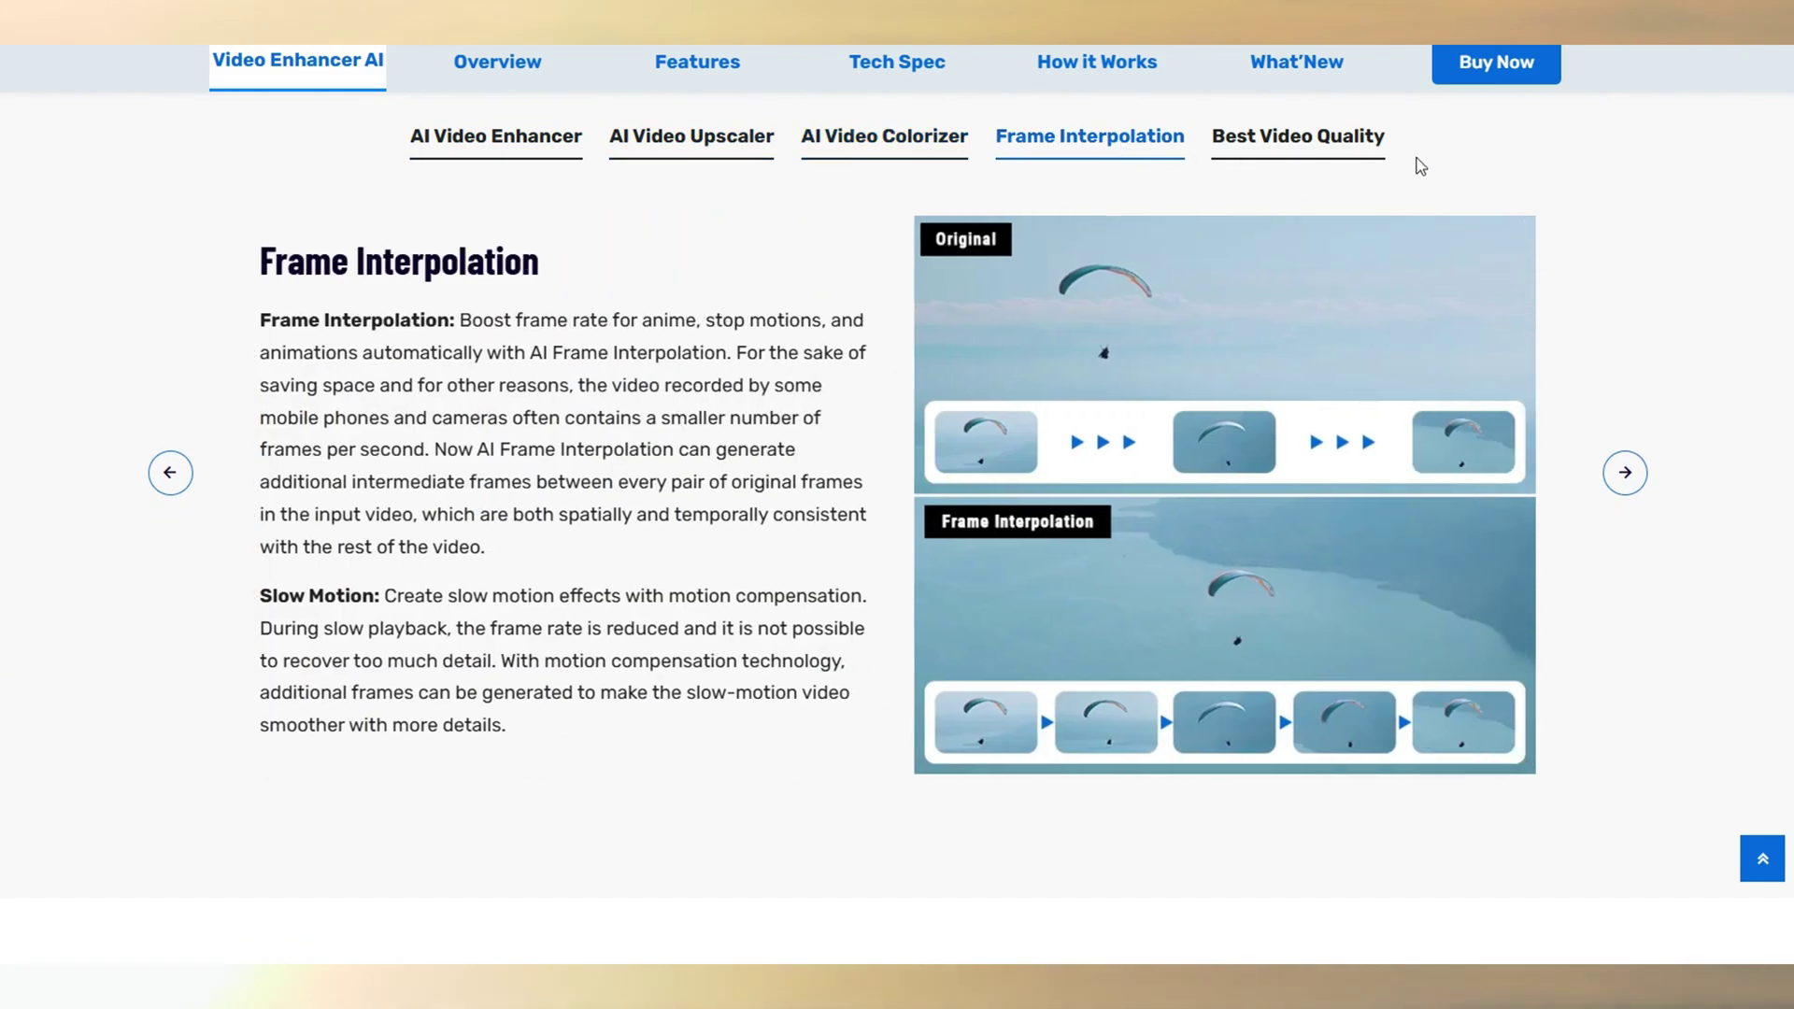
left_click(1381, 138)
Scroll down the overview to the 'AI Colorizer & Denoiser' chameleon close-up
scroll(1641, 211, "down", 4)
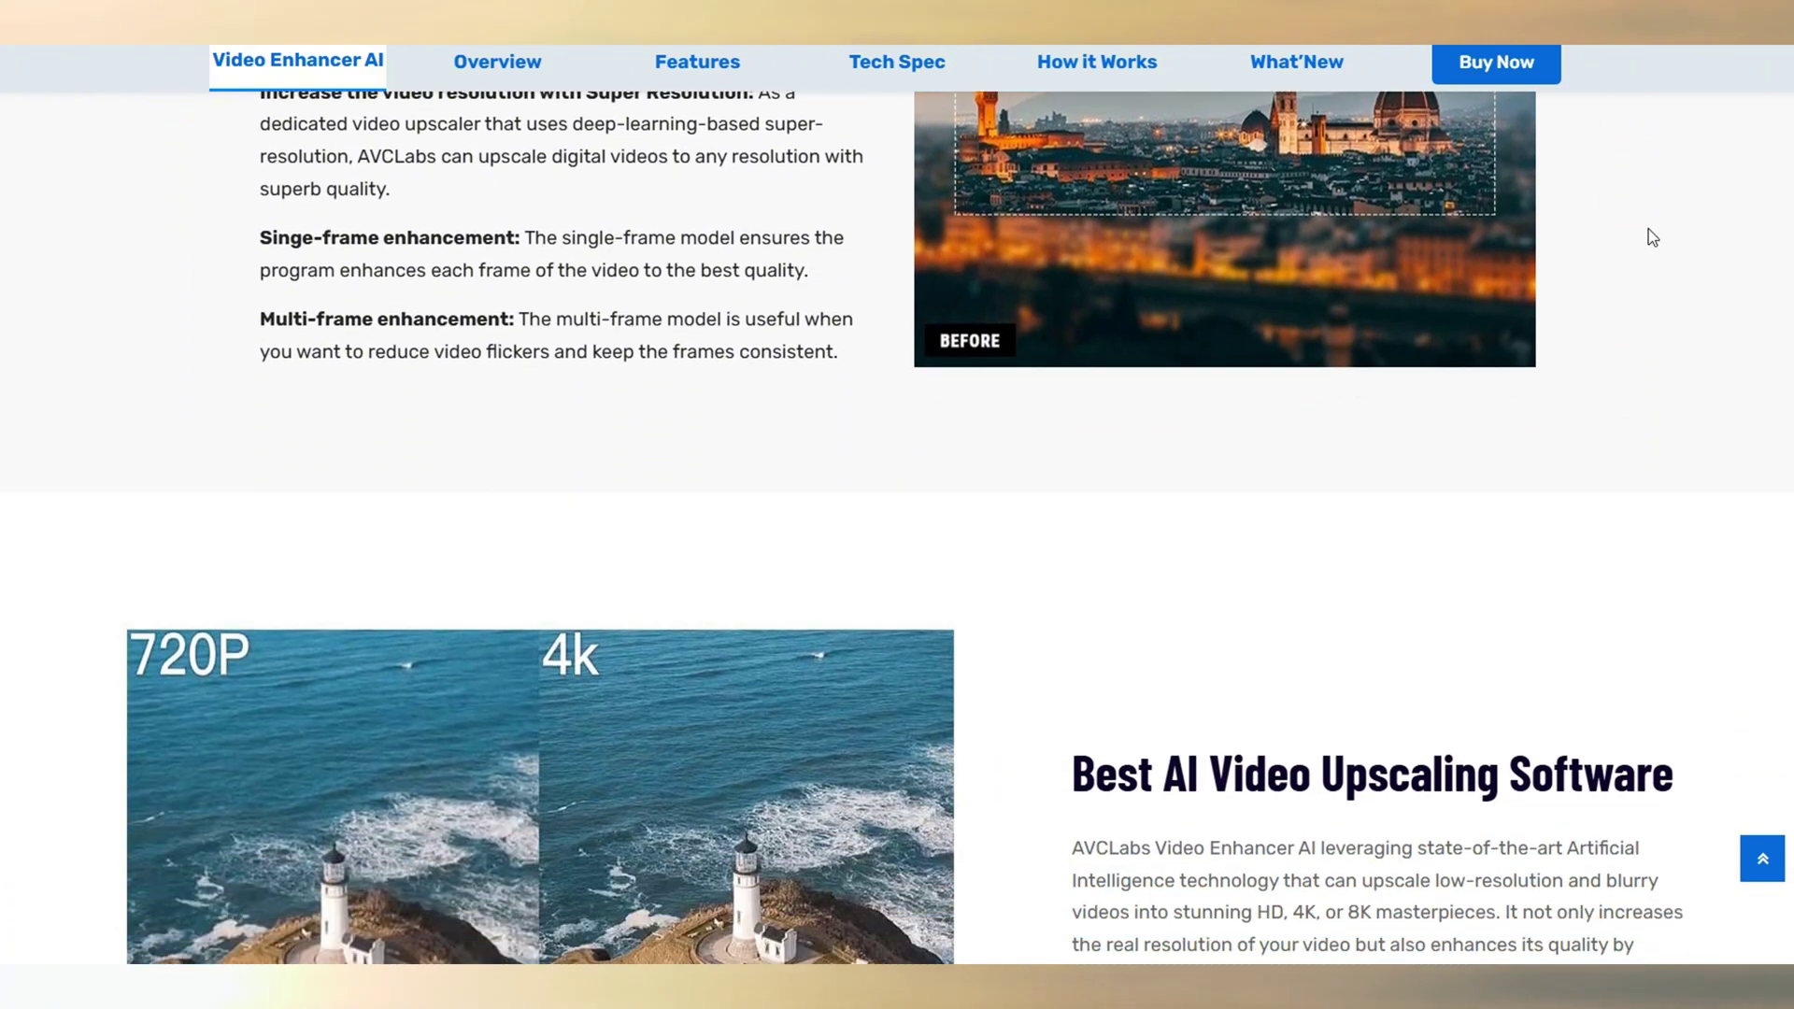
scroll(1650, 235, "down", 4)
scroll(1650, 236, "down", 3)
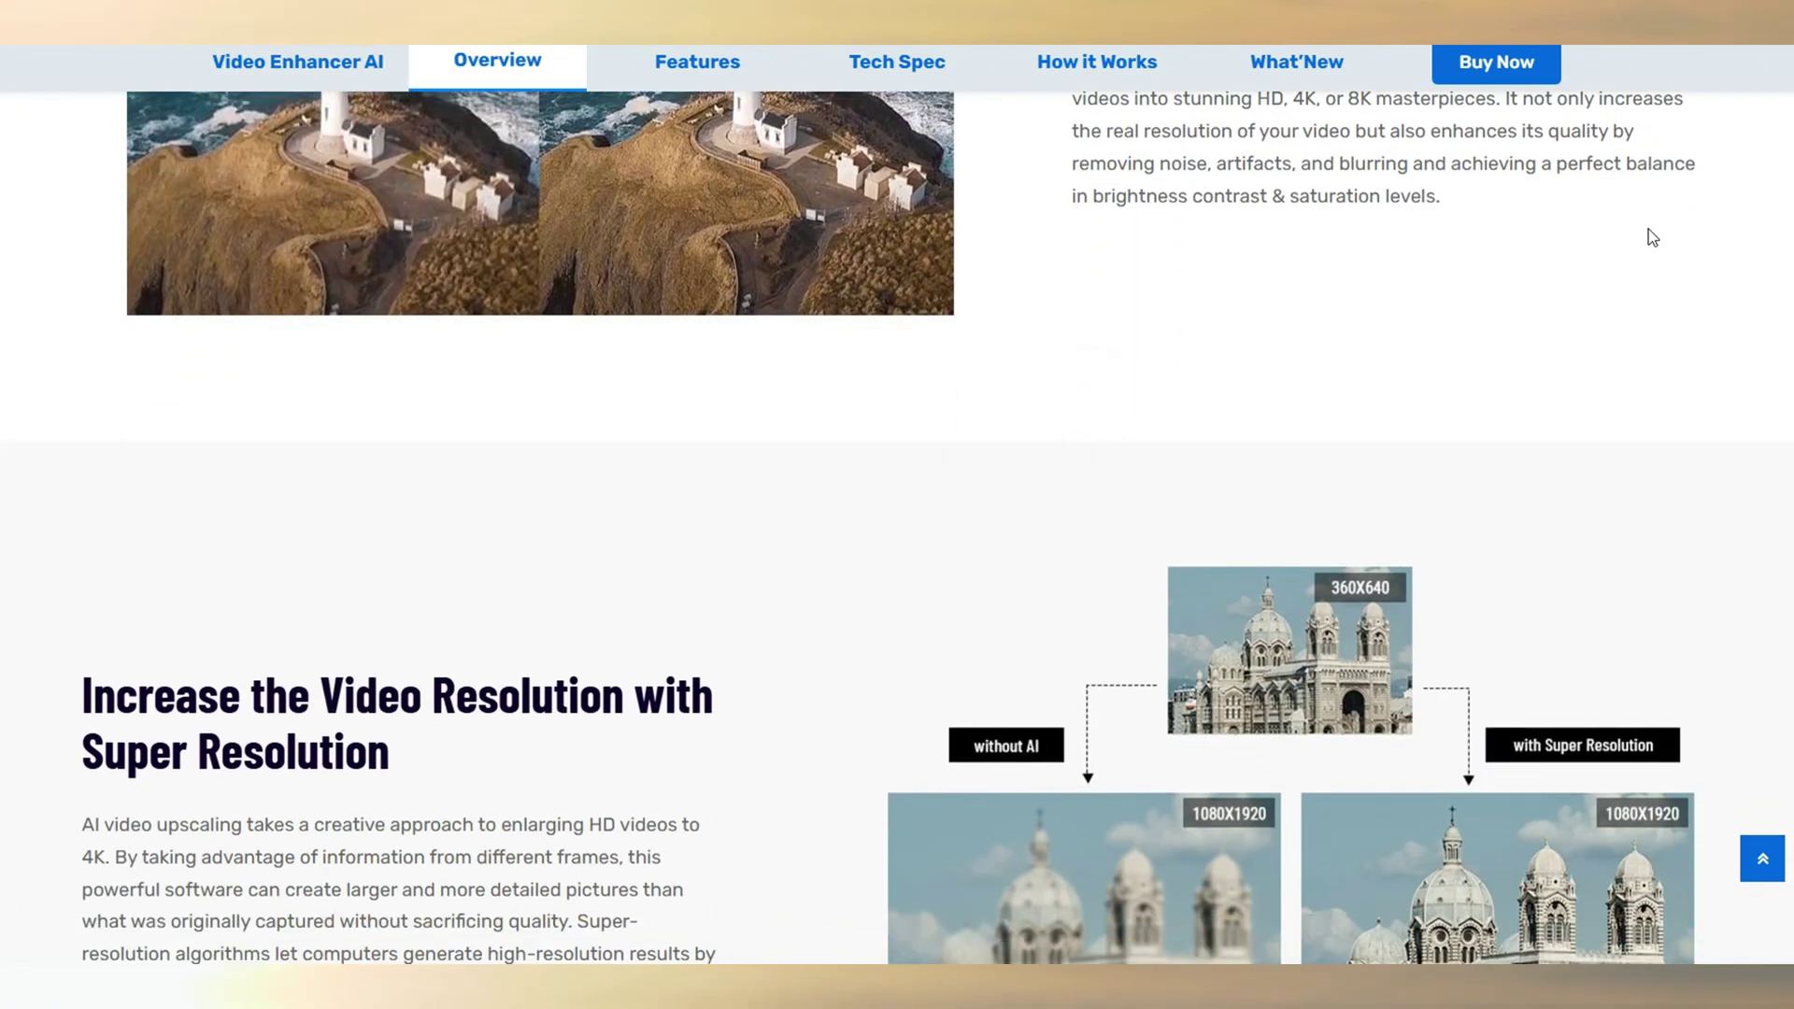
scroll(1652, 236, "down", 4)
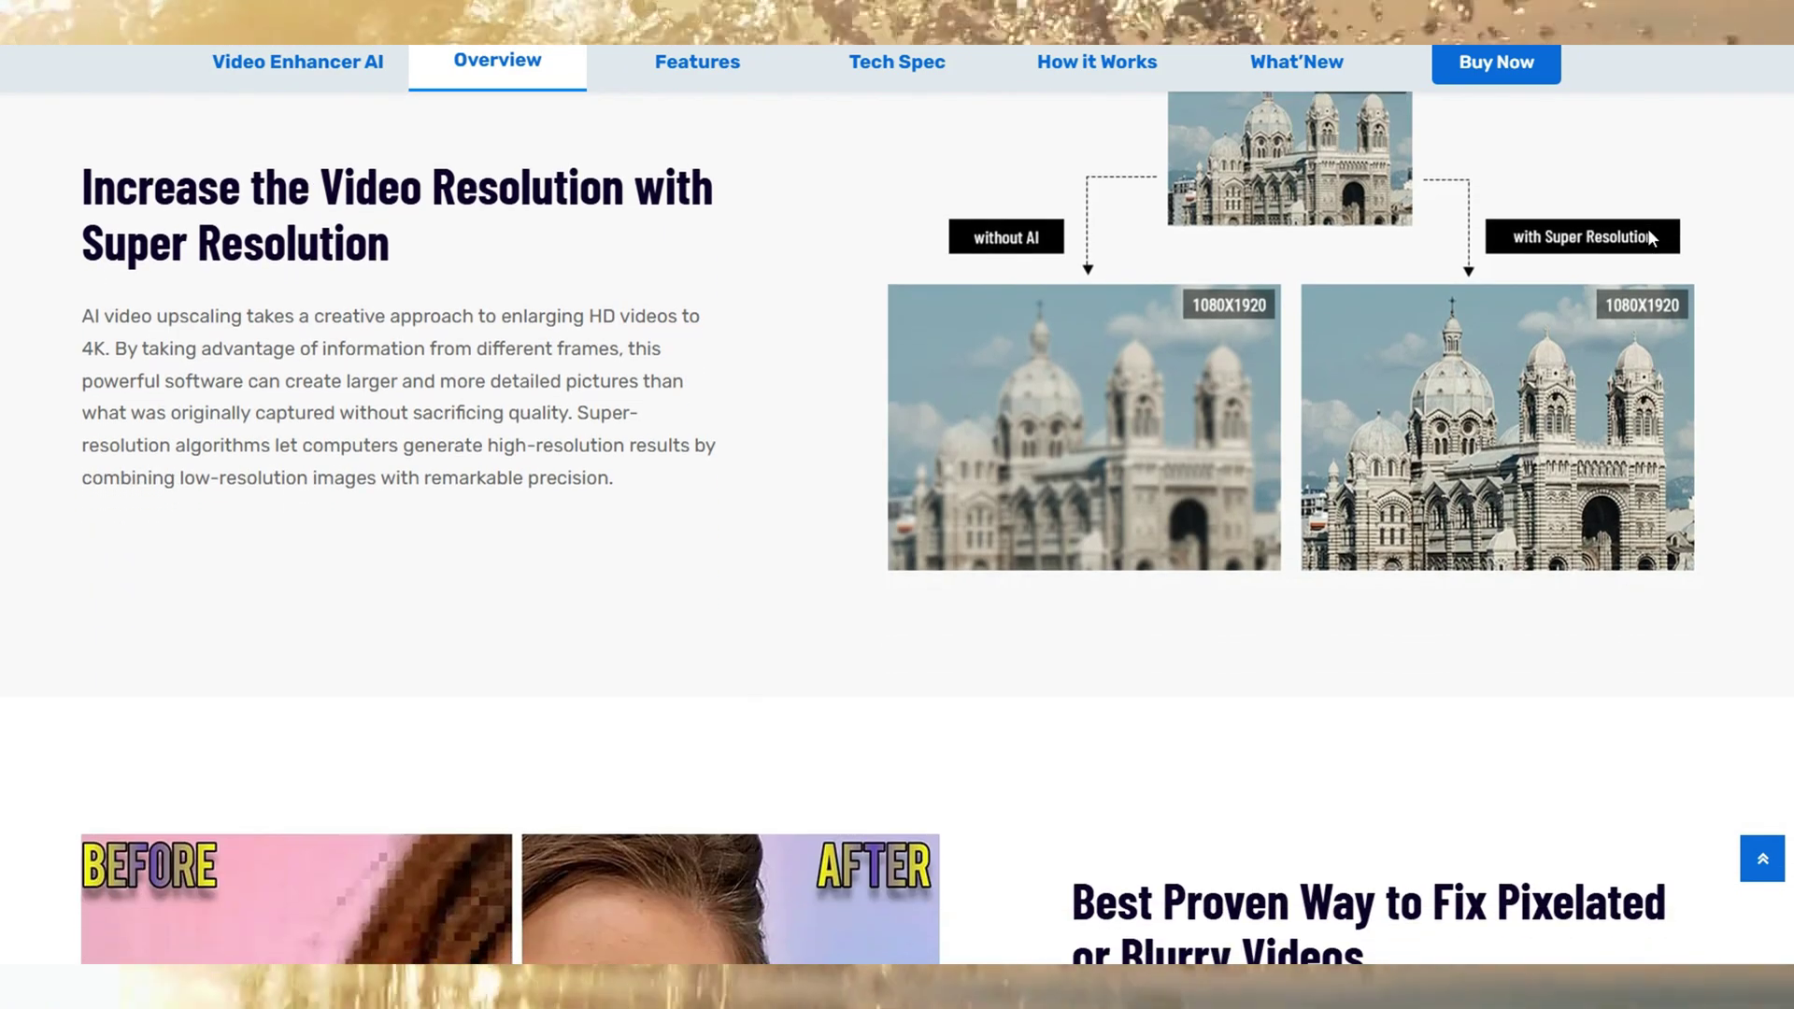
scroll(1649, 235, "down", 3)
scroll(1652, 235, "down", 3)
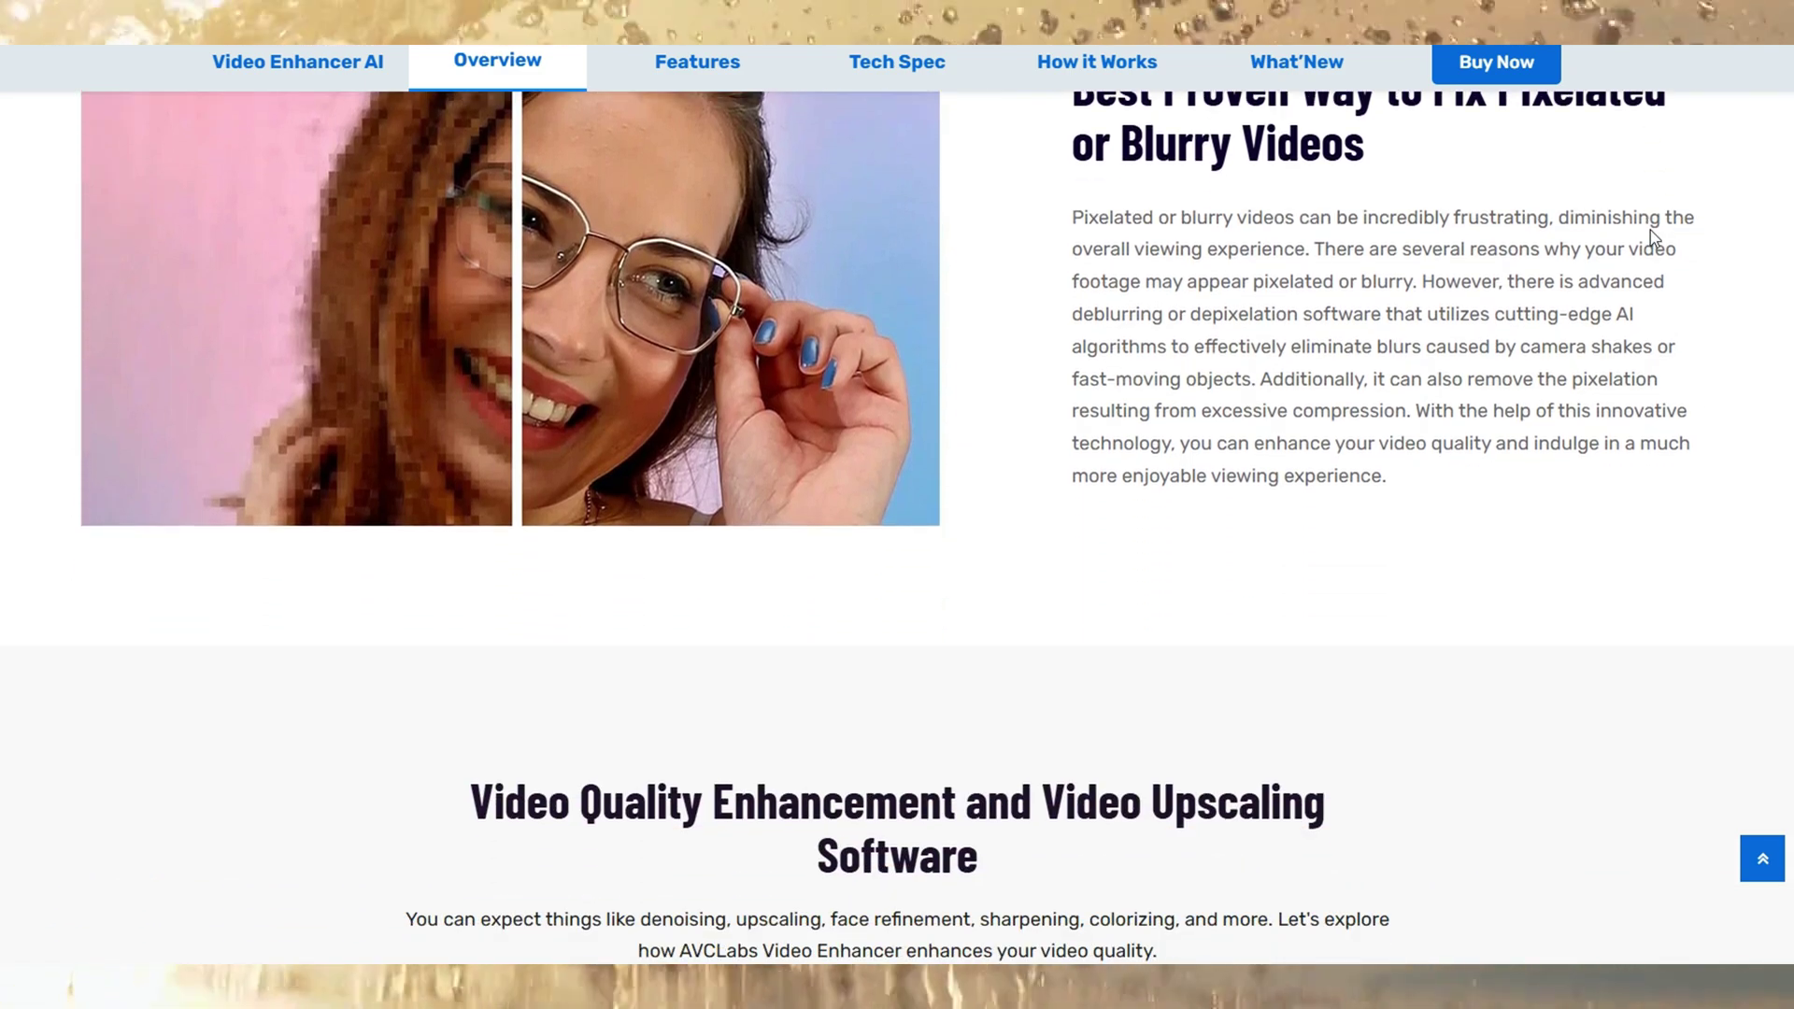
scroll(1651, 233, "down", 5)
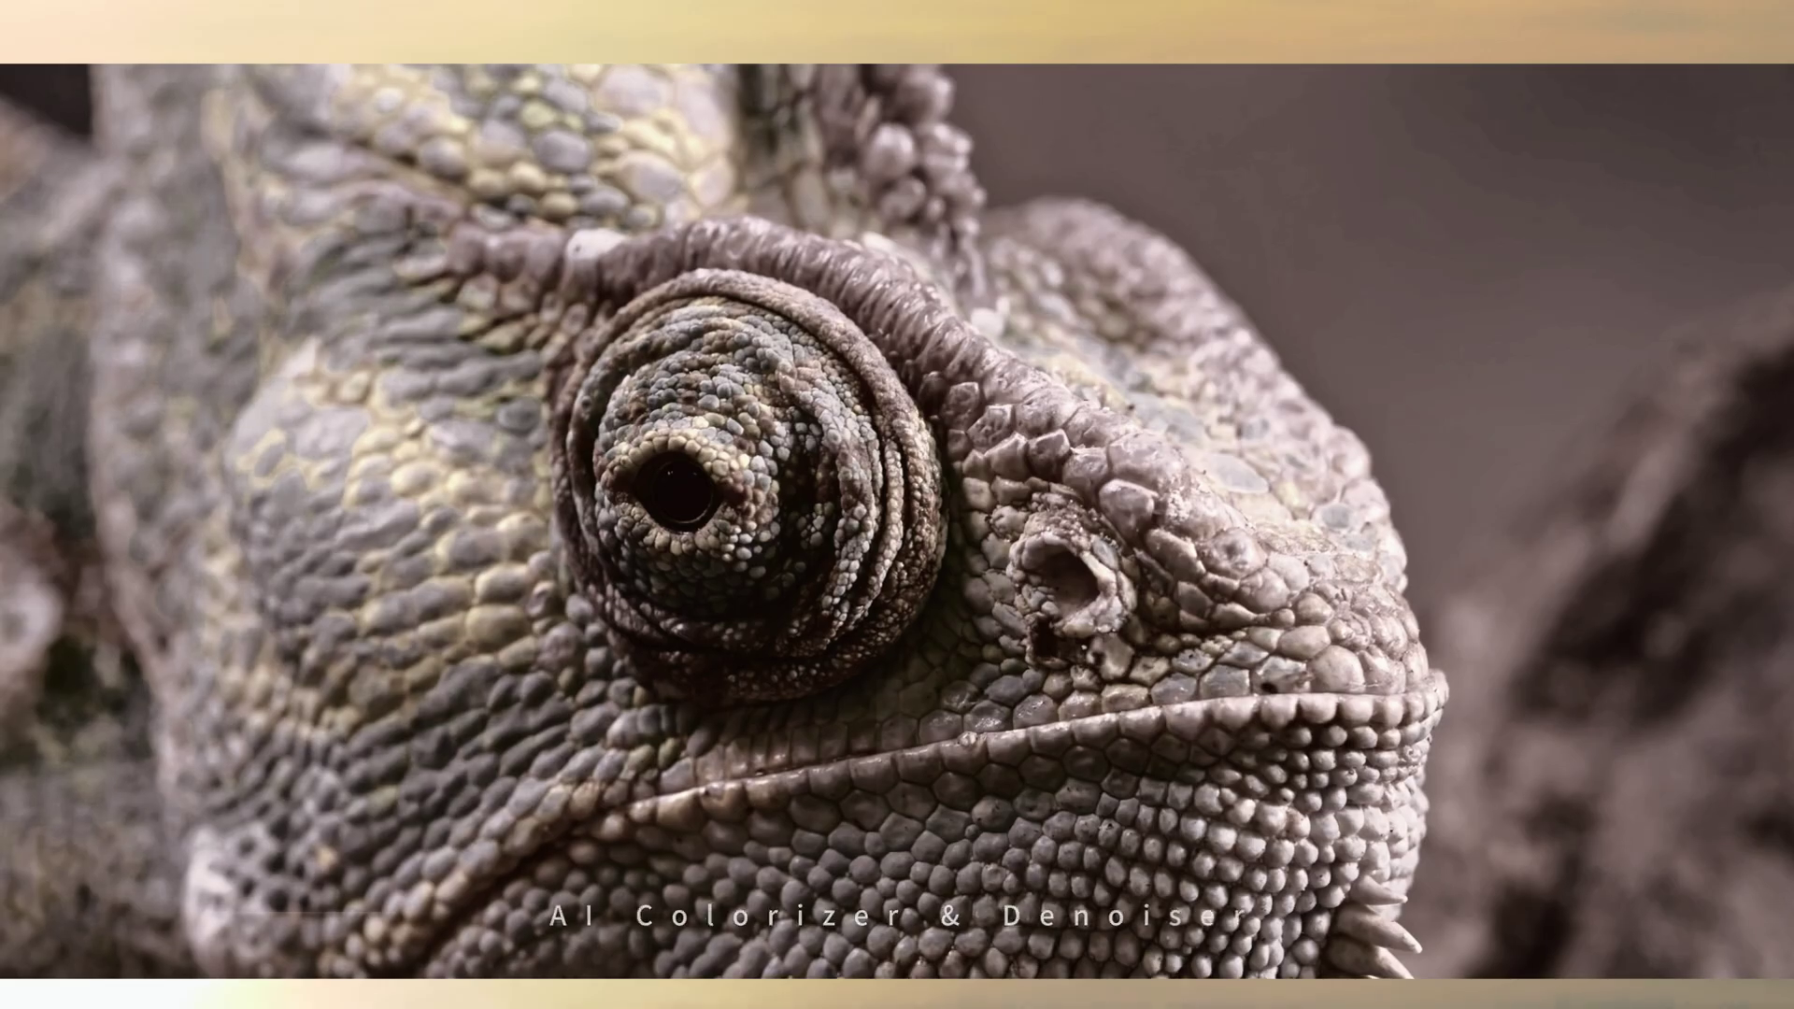